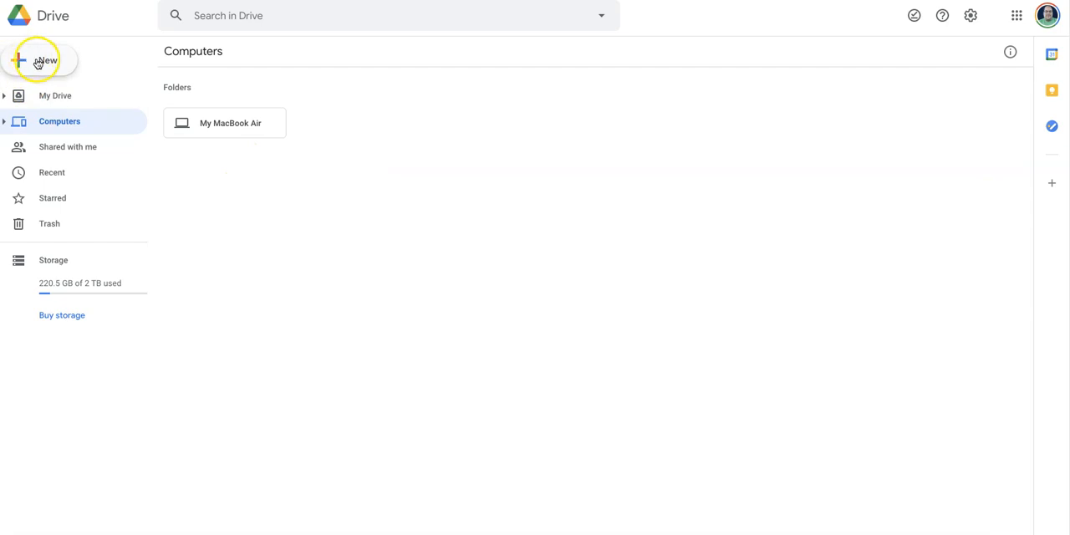
- Create a new Google Form from the T-Shirt Sign Up template
{"action": "left_click", "coordinate": [362, 161]}
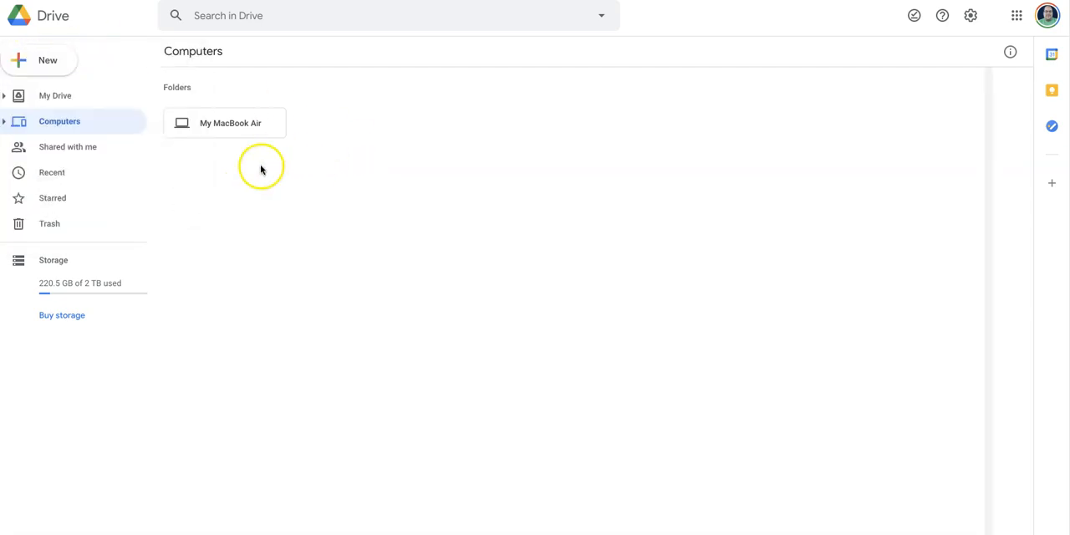
{"action": "left_click", "coordinate": [30, 67]}
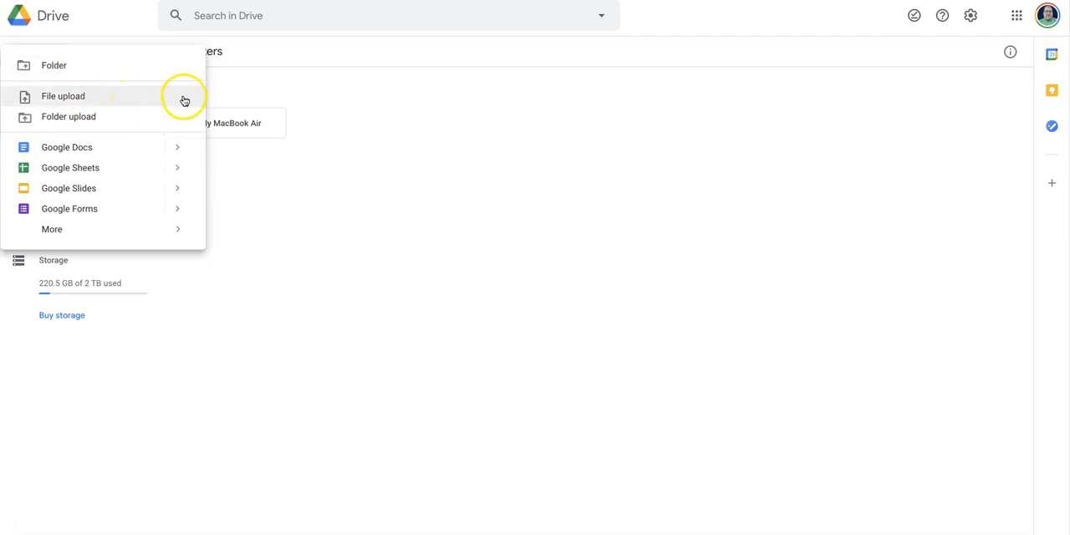
{"action": "mouse_move", "coordinate": [178, 214]}
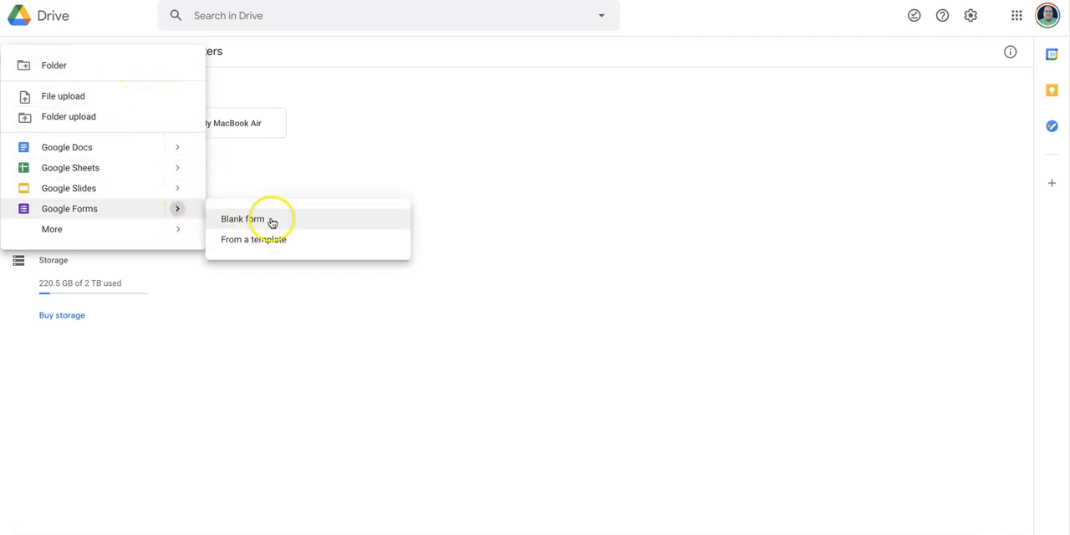
{"action": "left_click", "coordinate": [314, 242]}
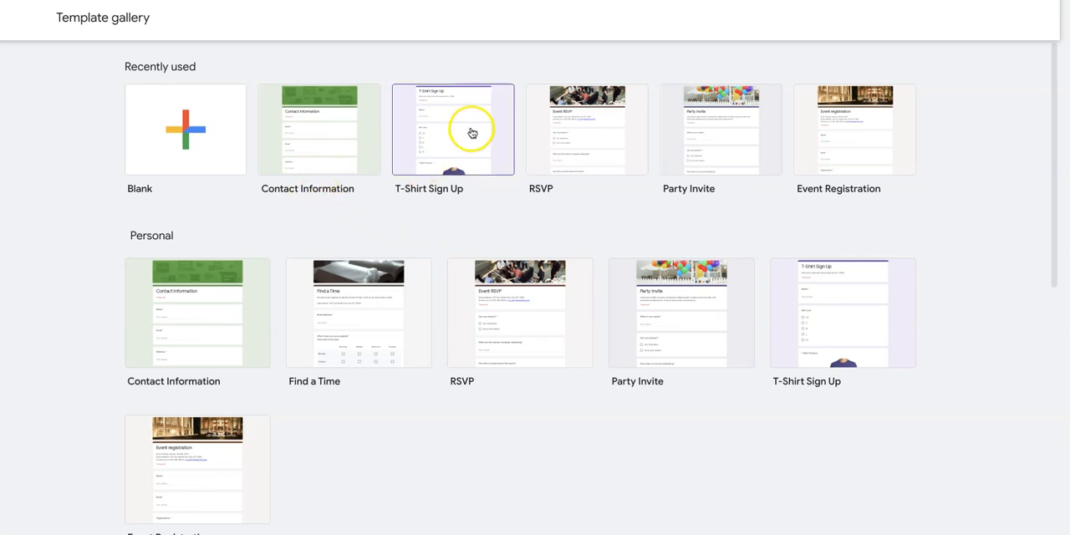
{"action": "left_click", "coordinate": [443, 127]}
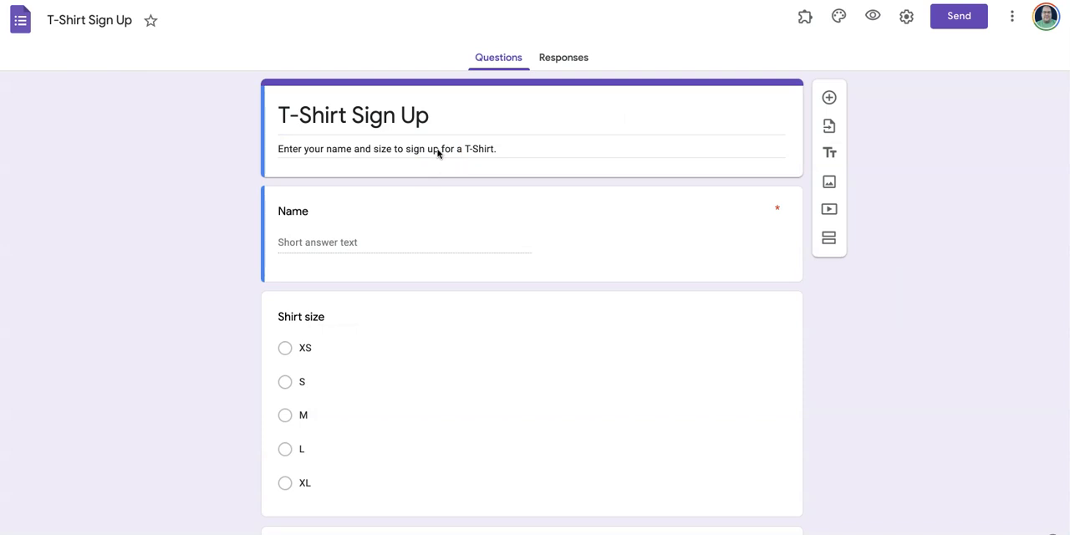
- Change the form title to "Event OPT-IN" and its description to "Enter your information to be added to the group"
{"action": "left_click", "coordinate": [372, 114]}
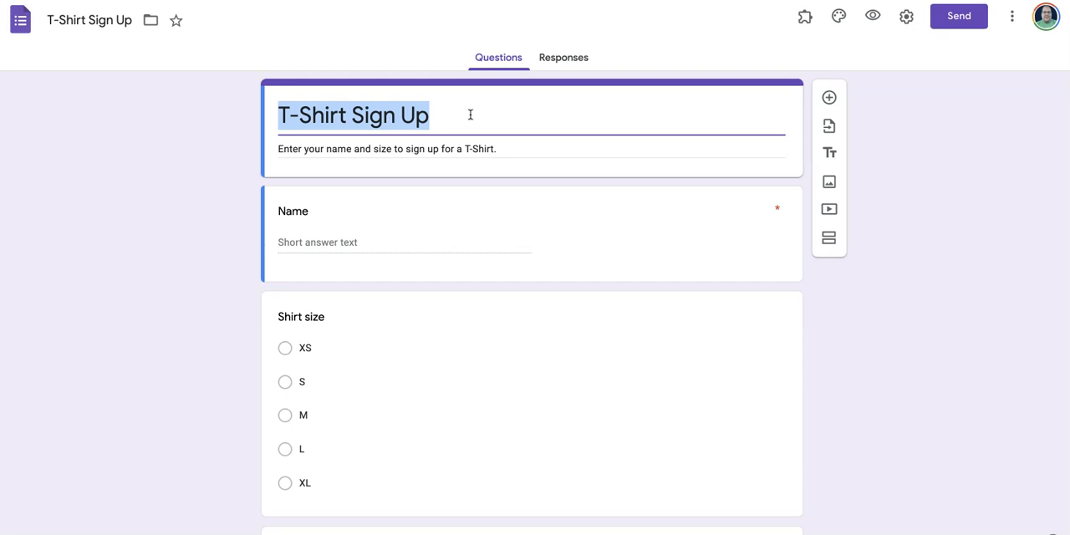
{"action": "type", "text": "Event"}
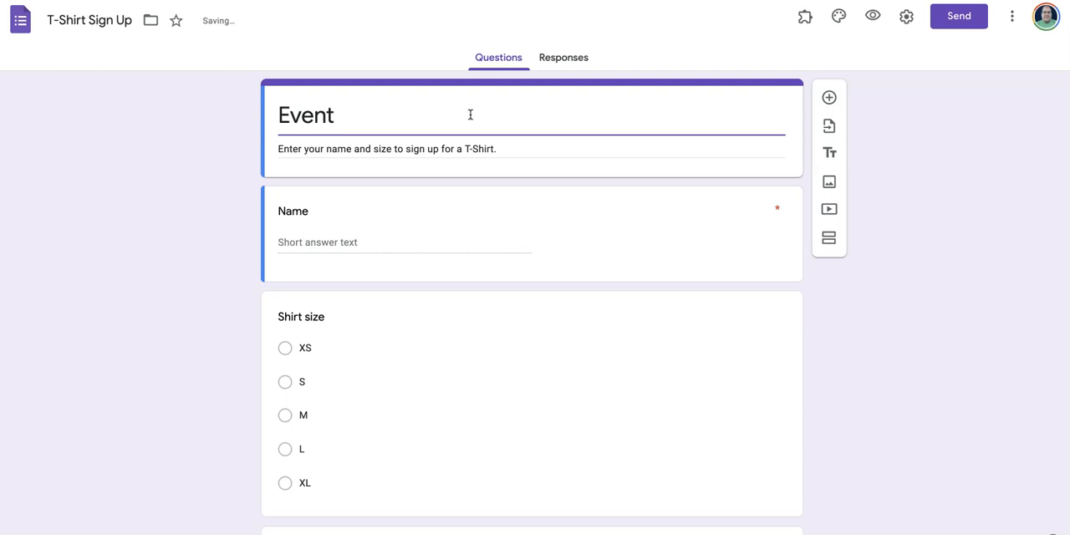
{"action": "type", "text": "OPAT-"}
{"action": "type", "text": "T"}
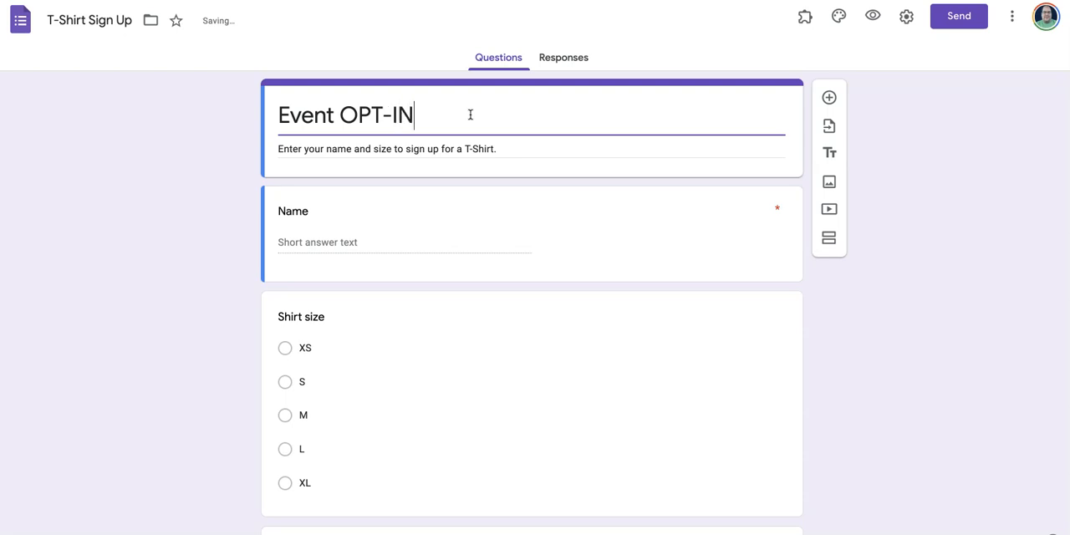
{"action": "triple_click", "coordinate": [501, 149]}
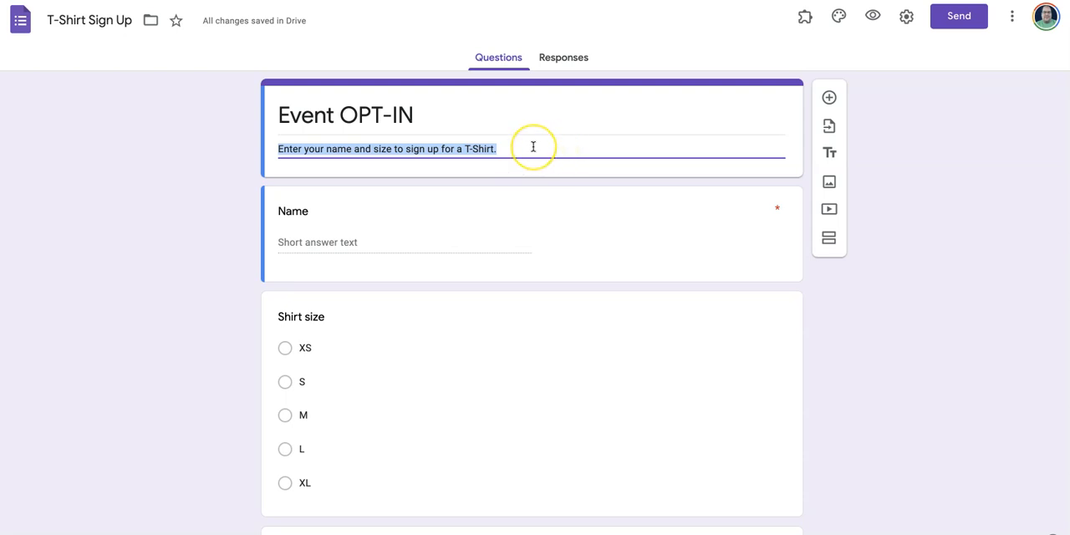
{"action": "type", "text": "Enter your information to be added to the group"}
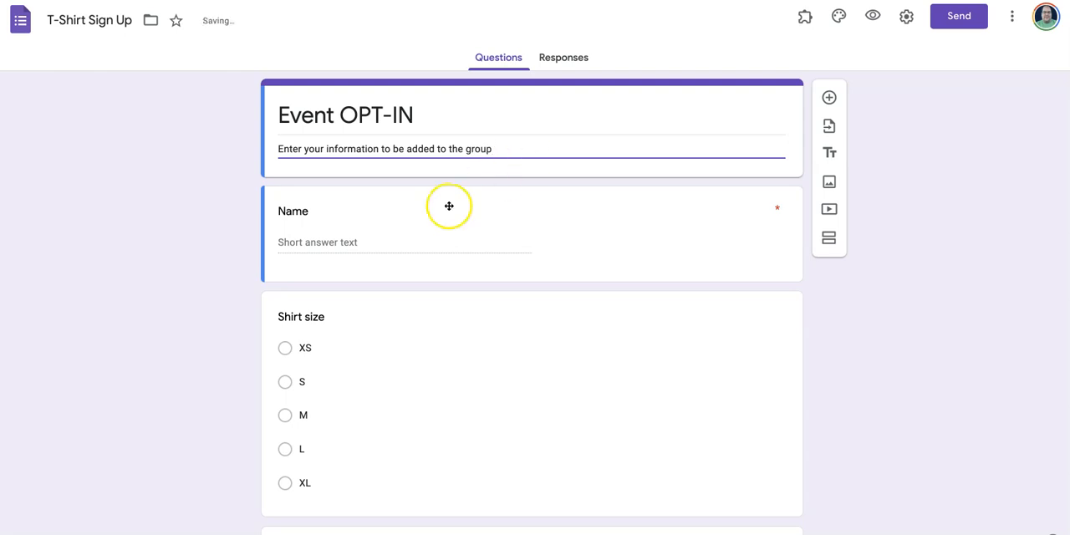
- Open the Name question for editing
{"action": "left_click", "coordinate": [377, 240]}
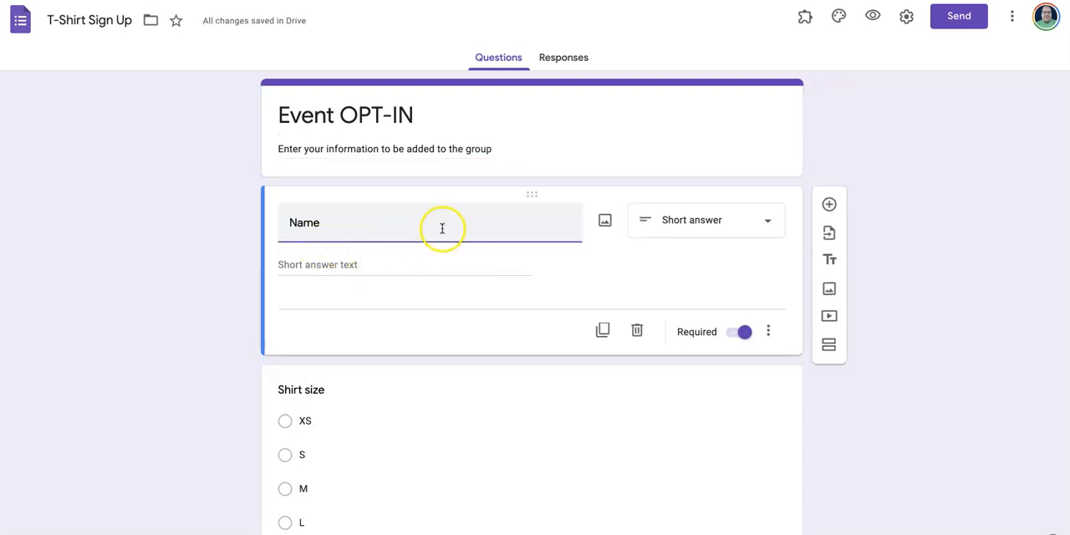
{"action": "double_click", "coordinate": [387, 229]}
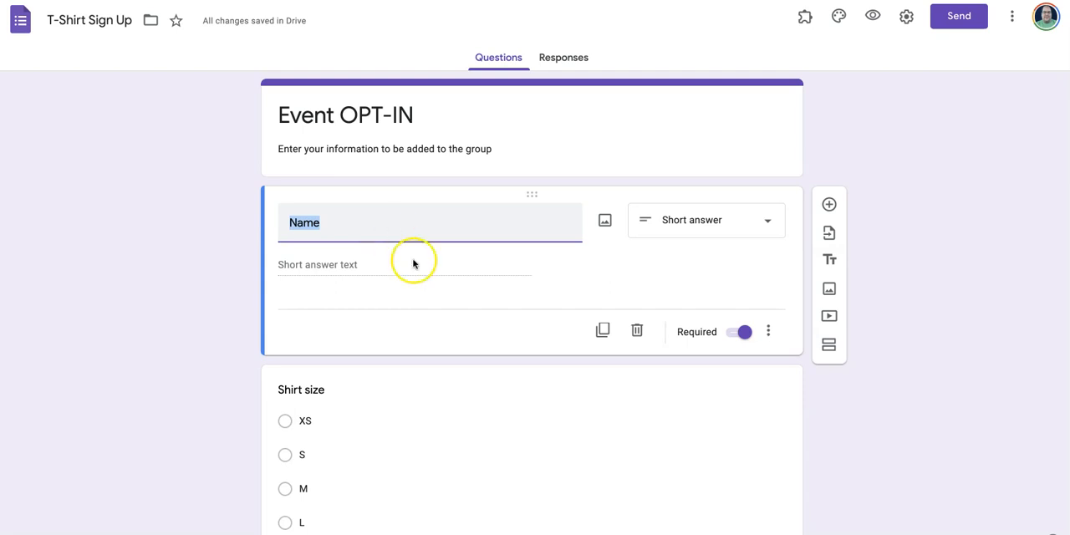
{"action": "left_click", "coordinate": [385, 263]}
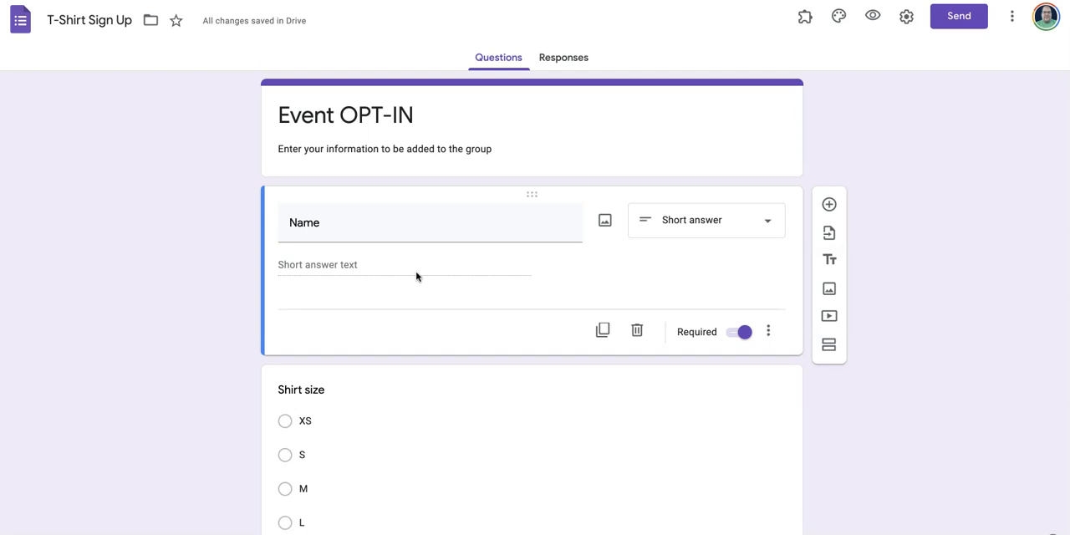
{"action": "double_click", "coordinate": [392, 222]}
{"action": "left_click", "coordinate": [426, 227]}
{"action": "left_click", "coordinate": [453, 223]}
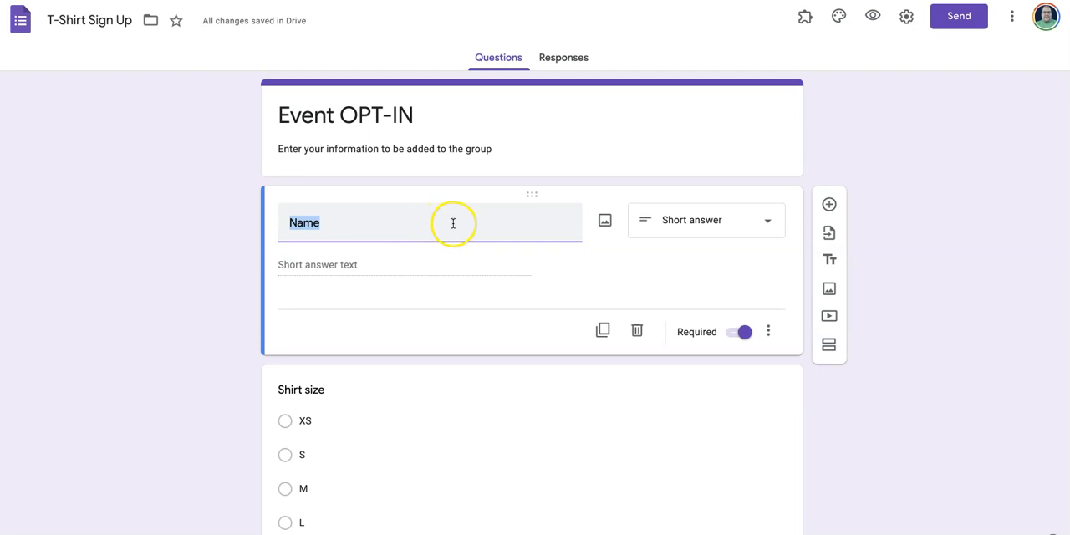
{"action": "left_click", "coordinate": [643, 264]}
- Try the Multiple choice answer type on the Name question and set it back to Short answer
{"action": "left_click", "coordinate": [749, 222]}
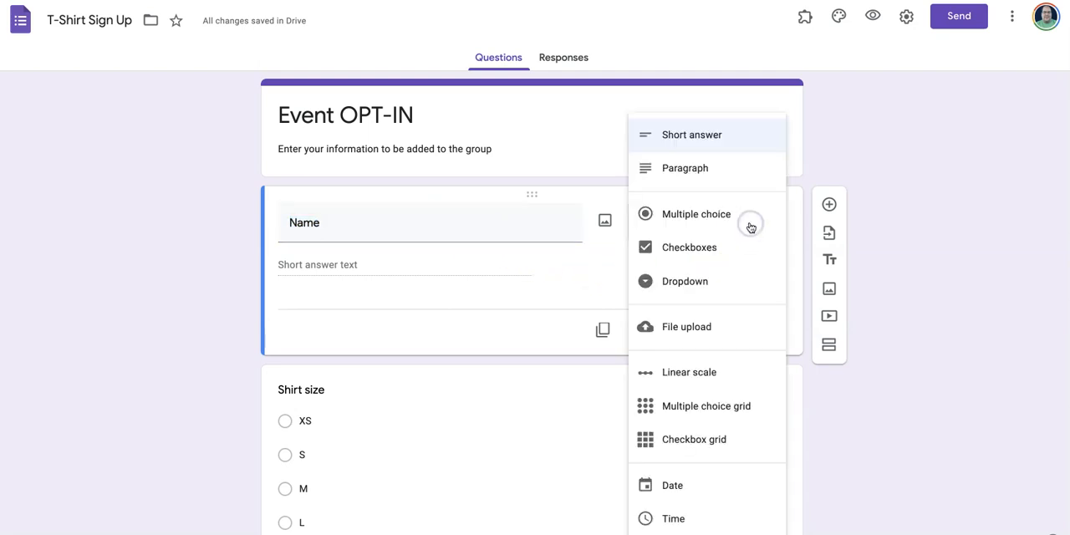
{"action": "scroll", "coordinate": [711, 401], "scroll_direction": "down", "scroll_amount": 1}
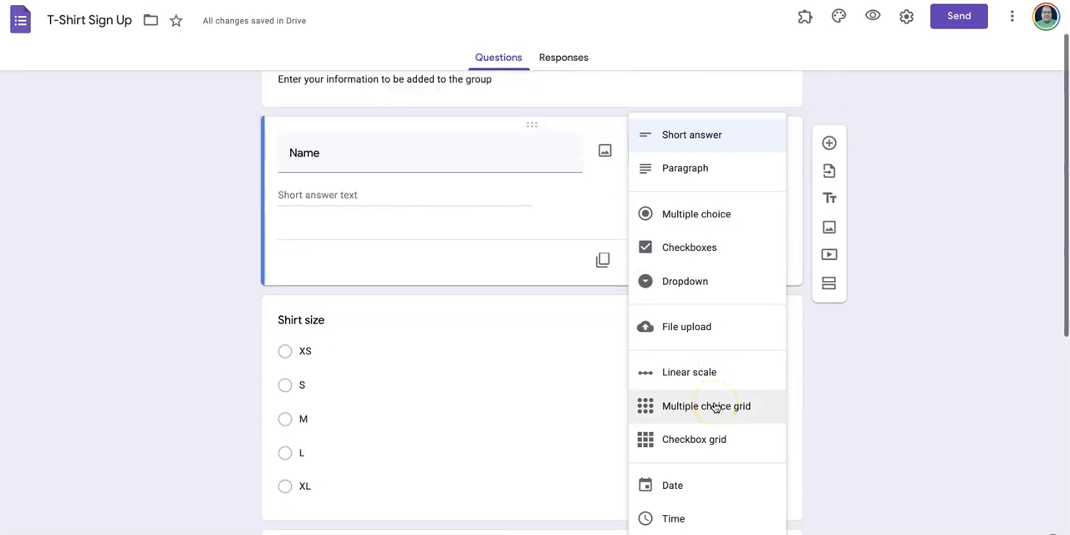
{"action": "left_click", "coordinate": [682, 214]}
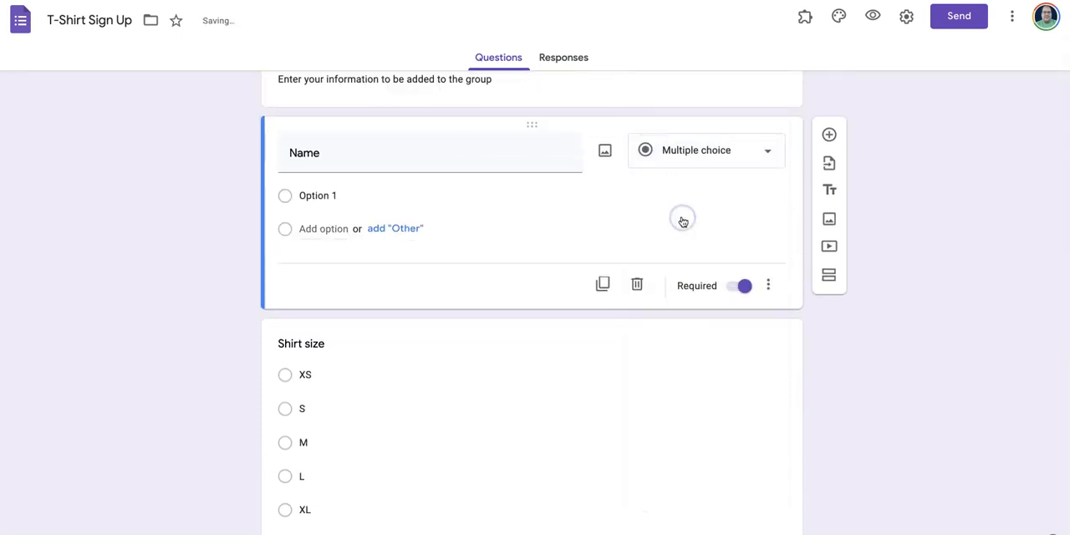
{"action": "left_click", "coordinate": [685, 155]}
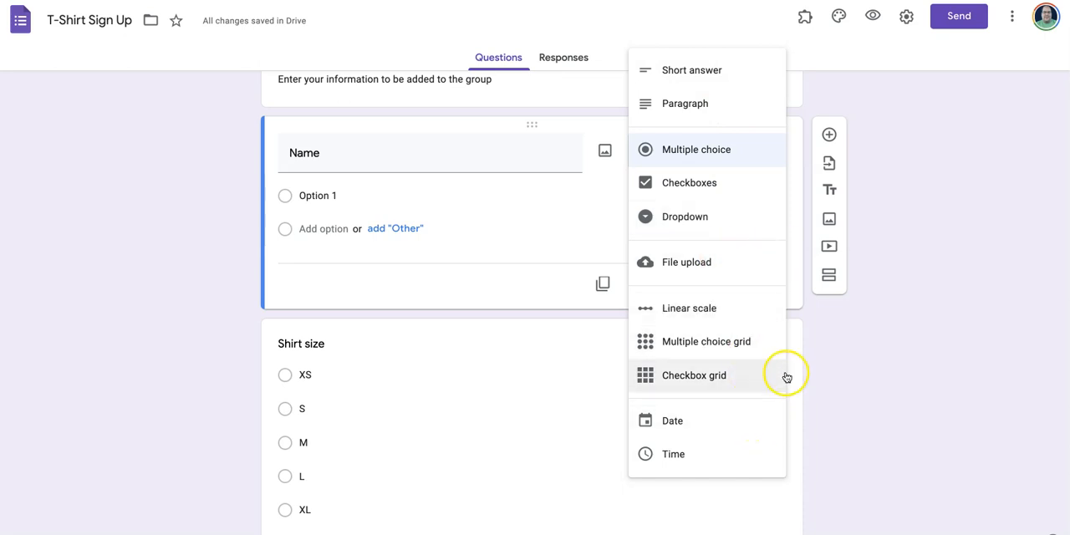
{"action": "left_click", "coordinate": [700, 71]}
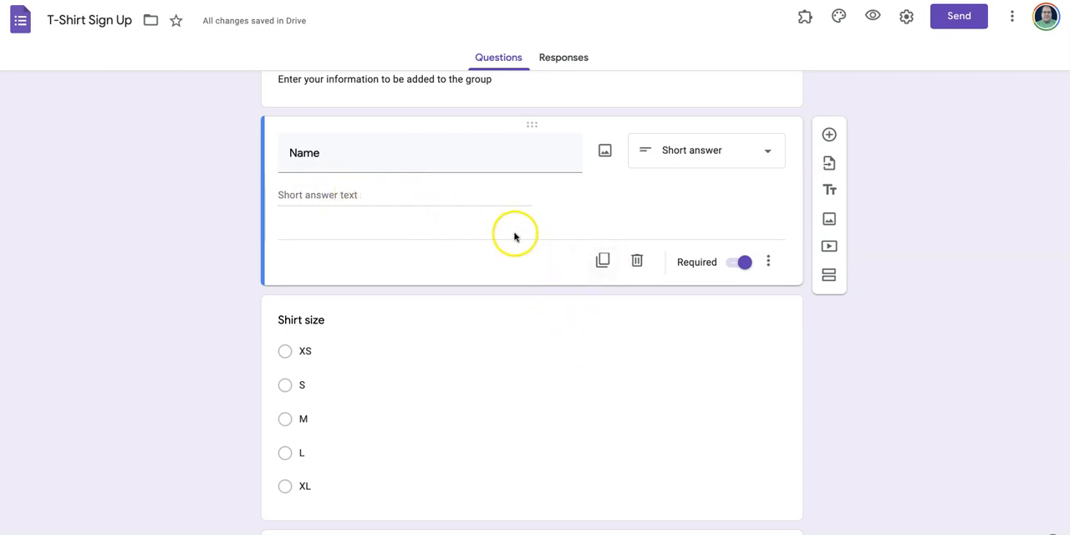
- Duplicate the Name question and delete the duplicate
{"action": "left_click", "coordinate": [603, 261]}
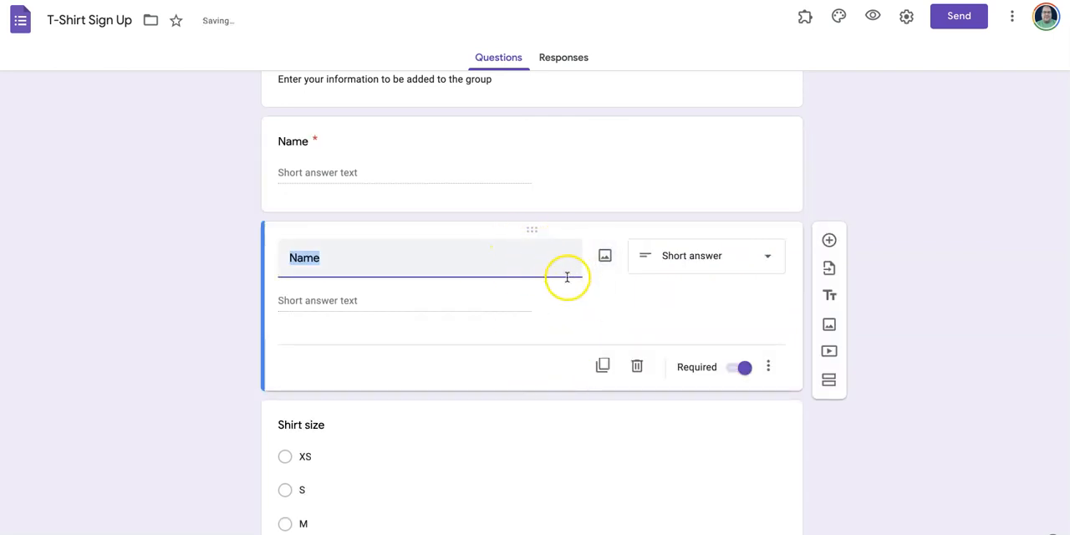
{"action": "left_click", "coordinate": [632, 171]}
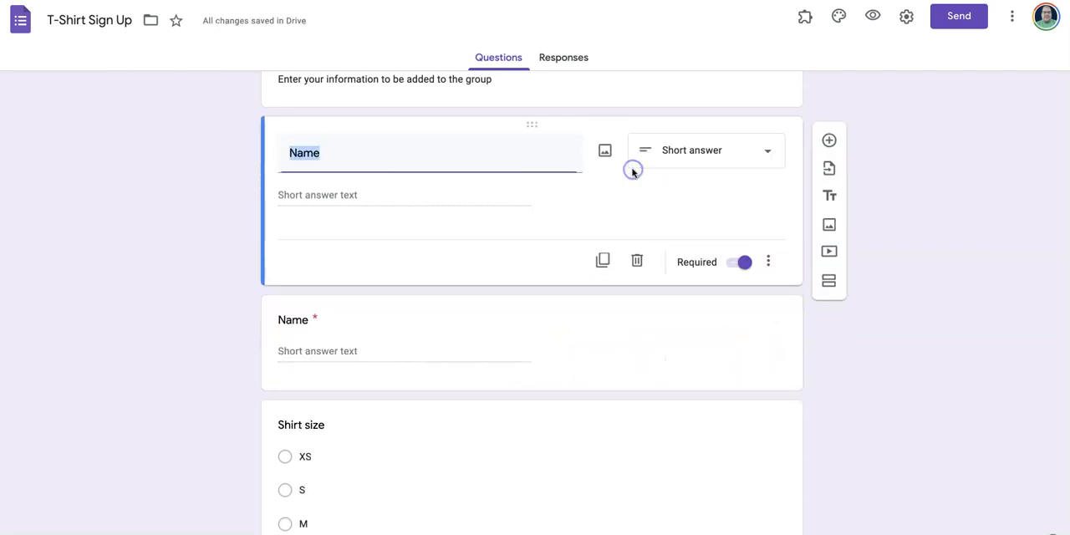
{"action": "left_click", "coordinate": [659, 333]}
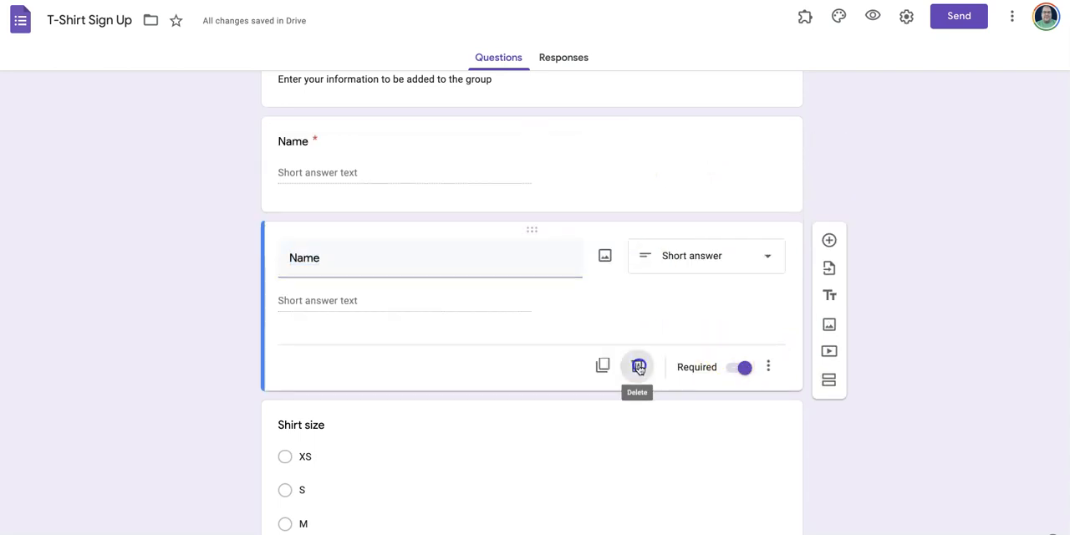
{"action": "left_click", "coordinate": [639, 368]}
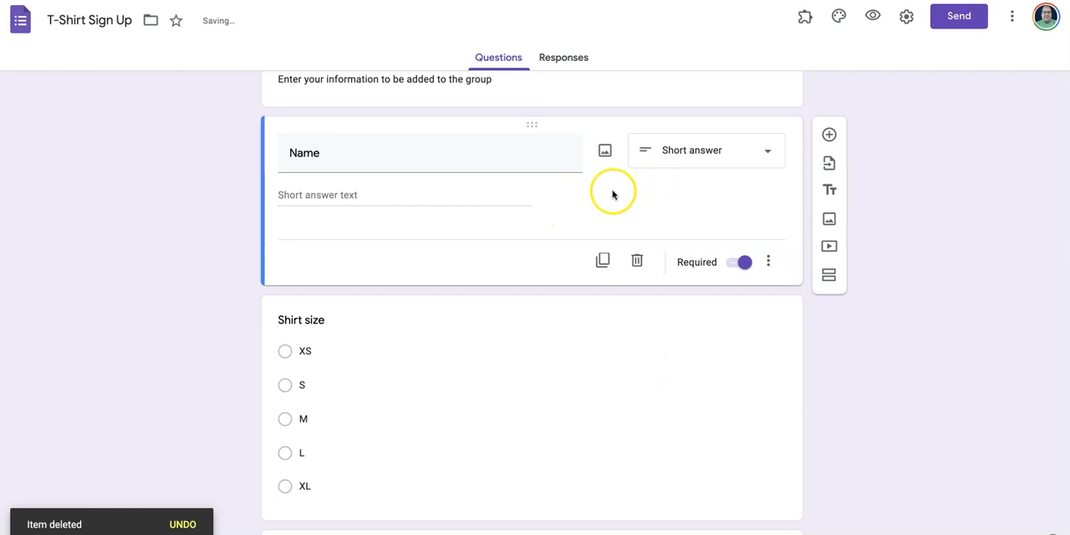
- Examine the image insertion sources and the additional display options available for the Name question
{"action": "left_click", "coordinate": [604, 151]}
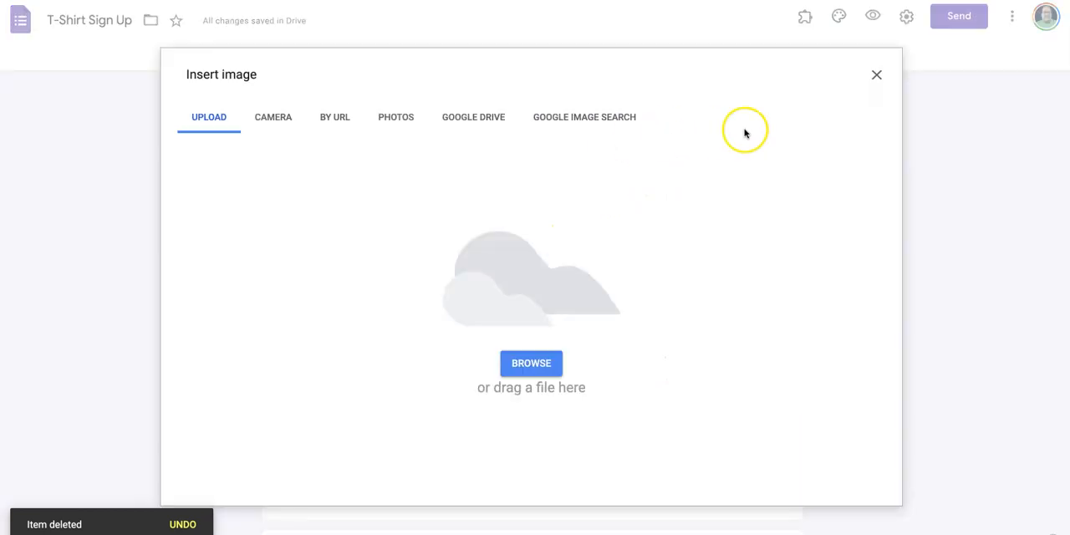
{"action": "left_click", "coordinate": [876, 75]}
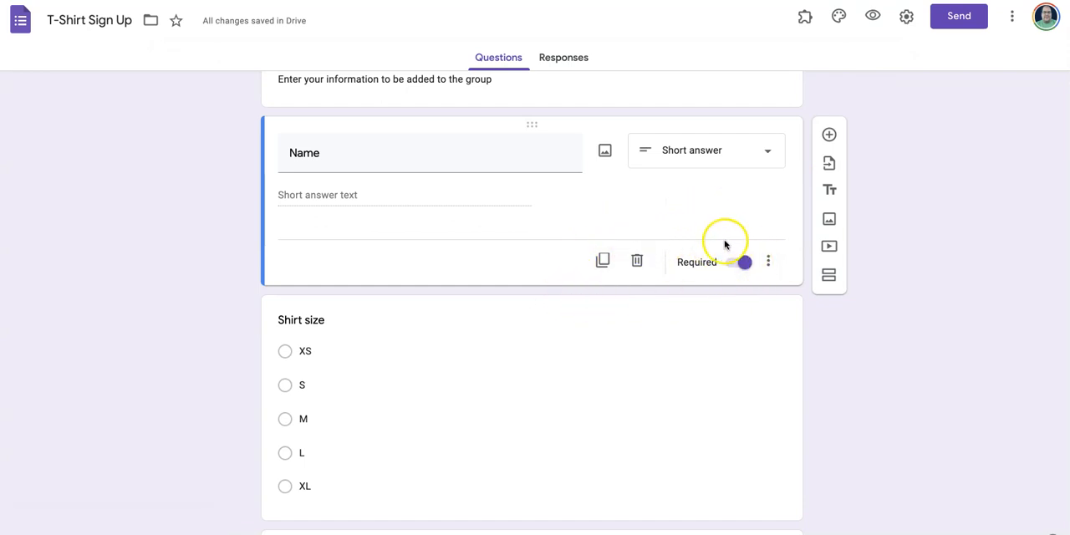
{"action": "left_click", "coordinate": [765, 261]}
{"action": "left_click", "coordinate": [681, 219]}
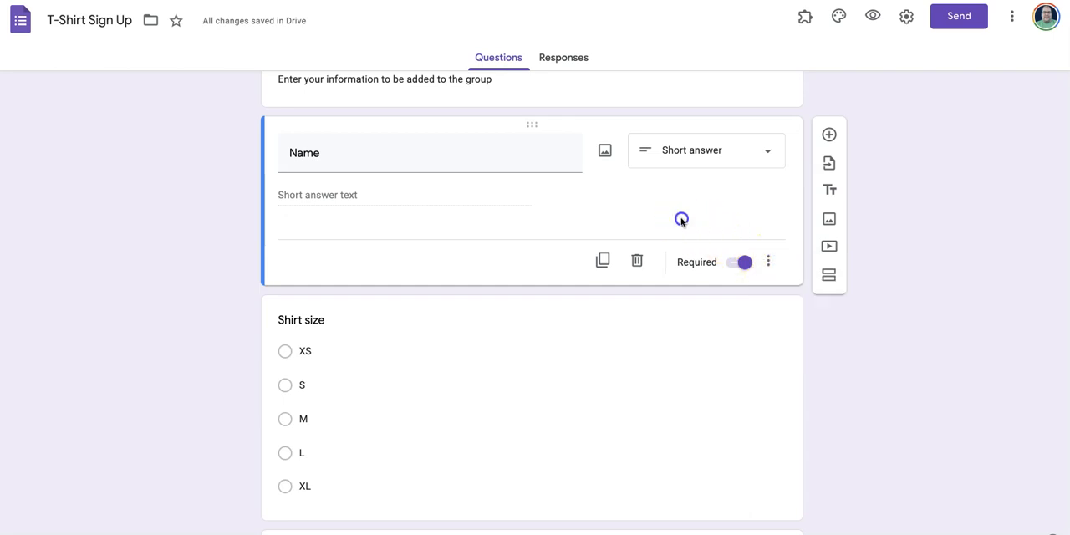
{"action": "left_click", "coordinate": [768, 262]}
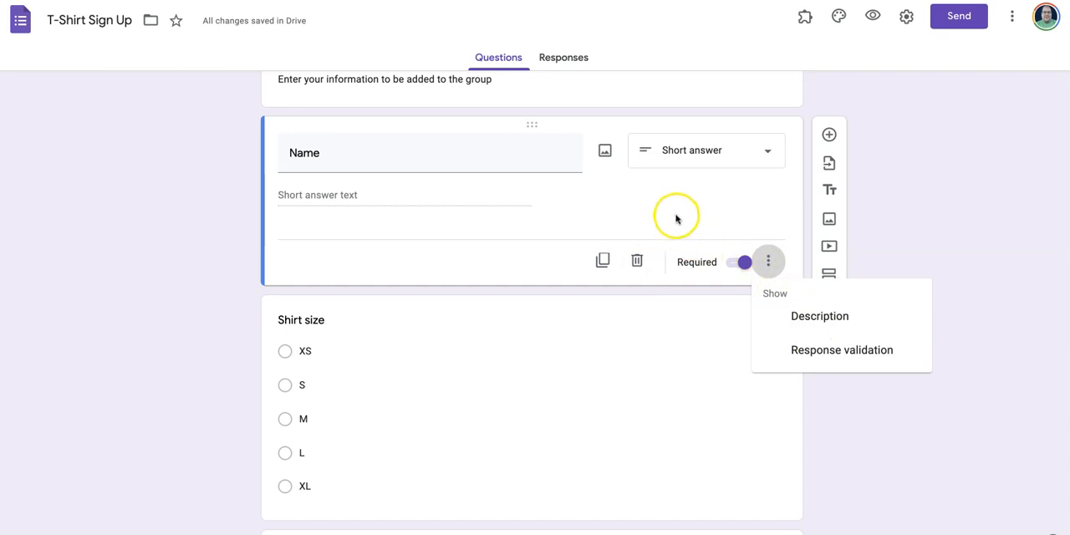
{"action": "left_click", "coordinate": [704, 213]}
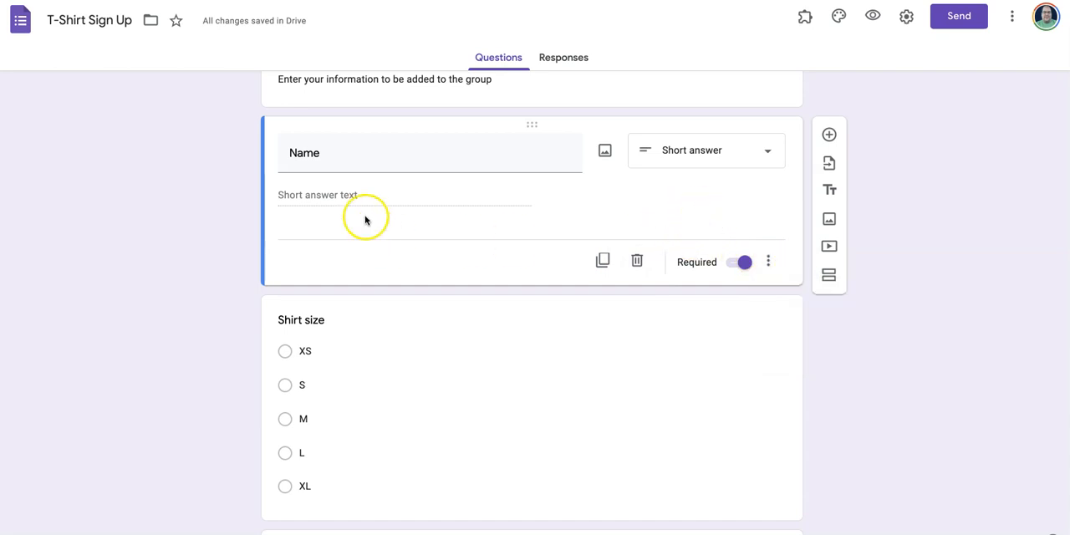
- Duplicate the Name question and title the copy "E-Mail Address"
{"action": "scroll", "coordinate": [504, 188], "scroll_direction": "down", "scroll_amount": 1}
{"action": "scroll", "coordinate": [504, 189], "scroll_direction": "up", "scroll_amount": 1}
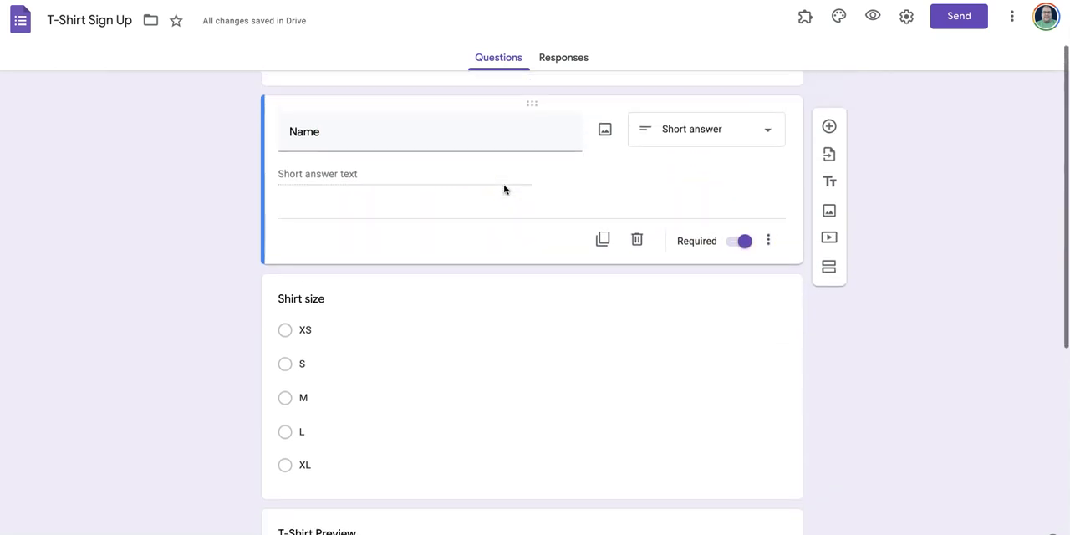
{"action": "scroll", "coordinate": [504, 190], "scroll_direction": "down", "scroll_amount": 1}
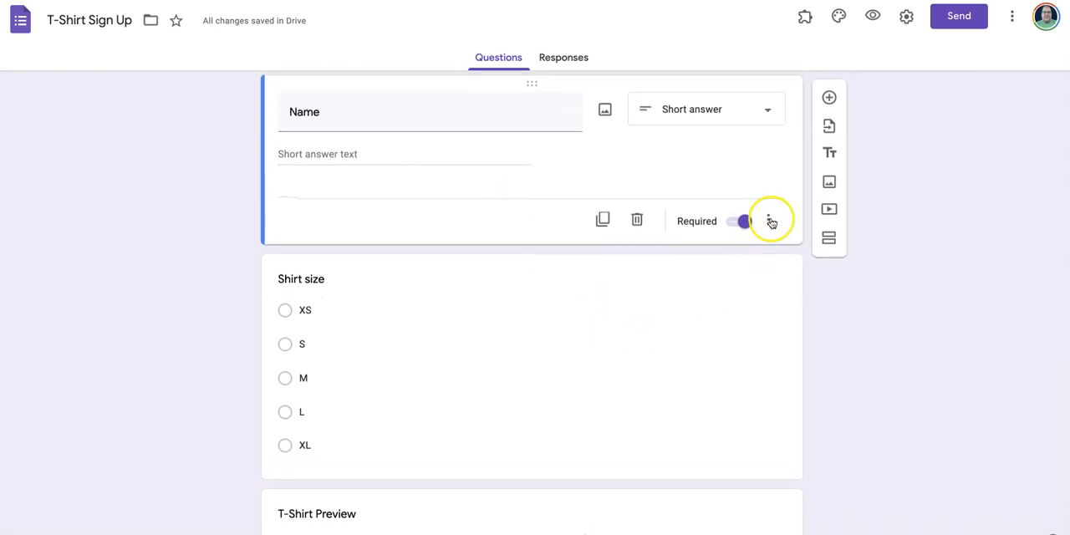
{"action": "scroll", "coordinate": [523, 363], "scroll_direction": "down", "scroll_amount": 3}
{"action": "scroll", "coordinate": [521, 365], "scroll_direction": "up", "scroll_amount": 4}
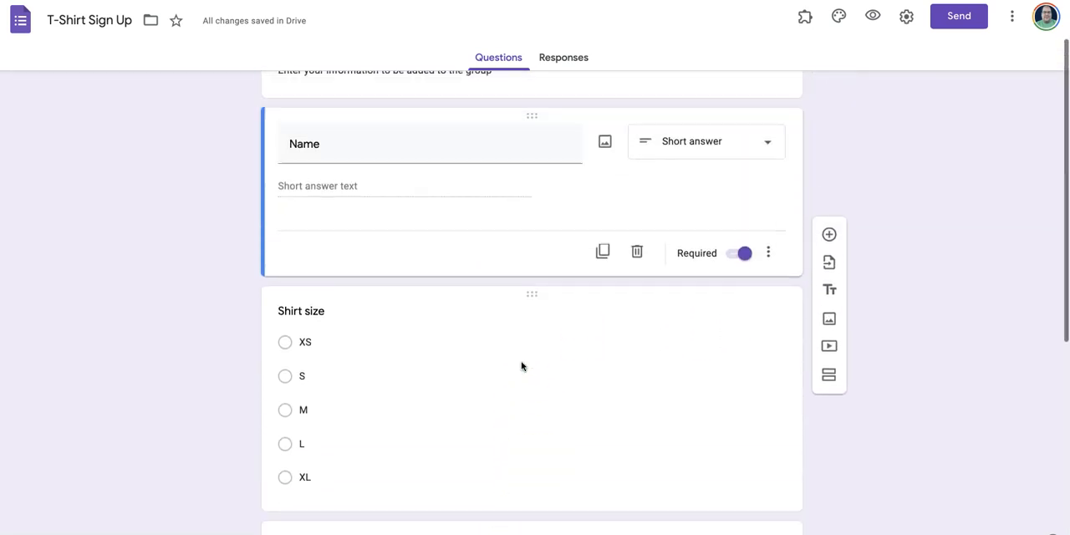
{"action": "left_click", "coordinate": [602, 259]}
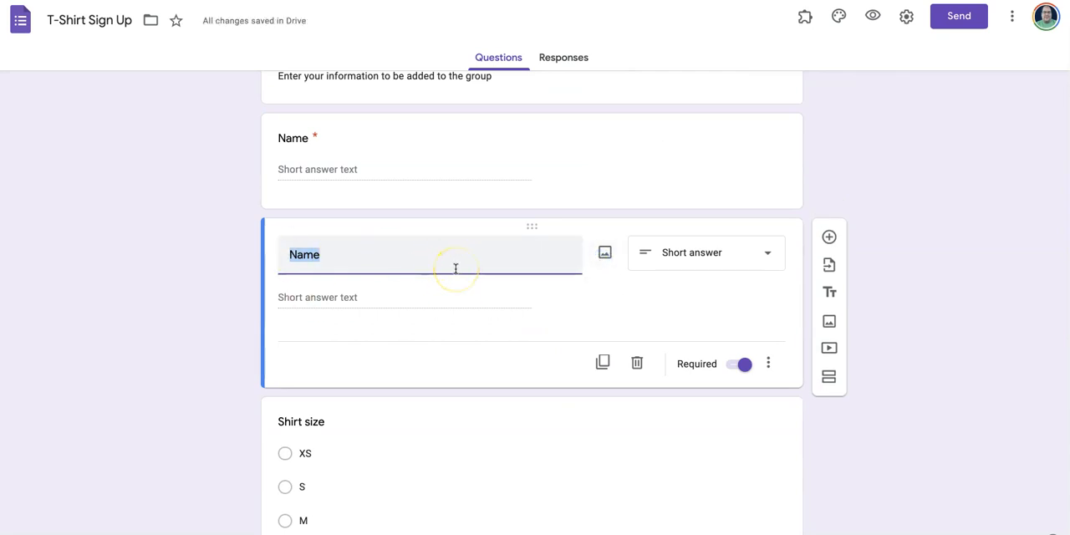
{"action": "type", "text": "E-Mail Address"}
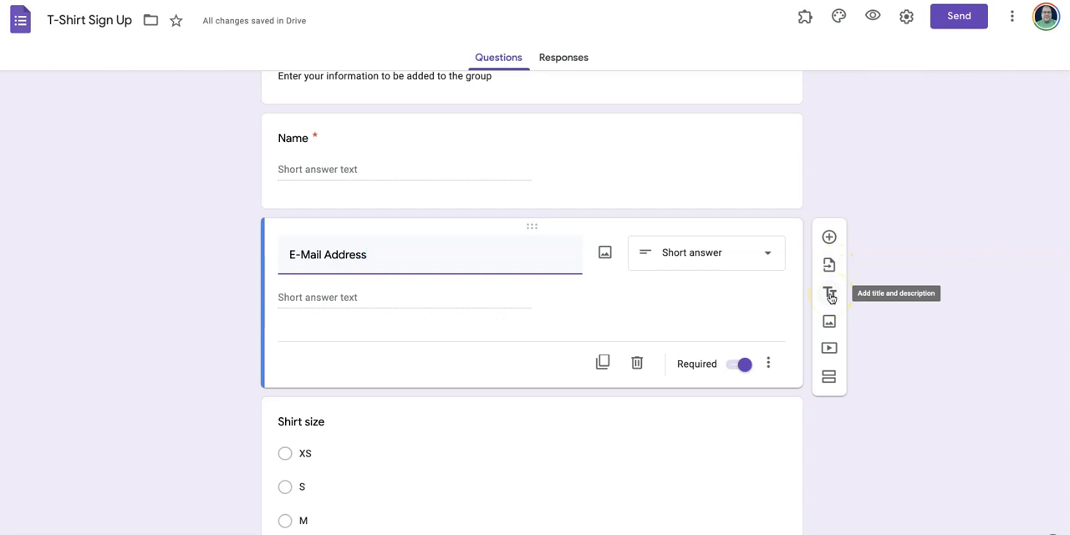
{"action": "left_click", "coordinate": [828, 322]}
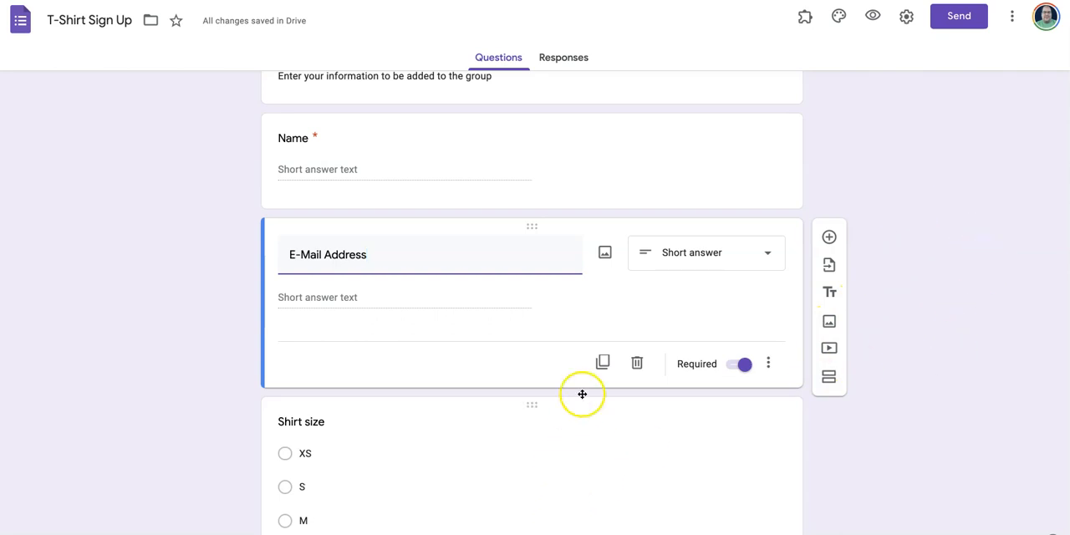
- Delete the Shirt size question and the T-Shirt Preview image from the form
{"action": "scroll", "coordinate": [558, 312], "scroll_direction": "down", "scroll_amount": 2}
{"action": "scroll", "coordinate": [559, 312], "scroll_direction": "down", "scroll_amount": 3}
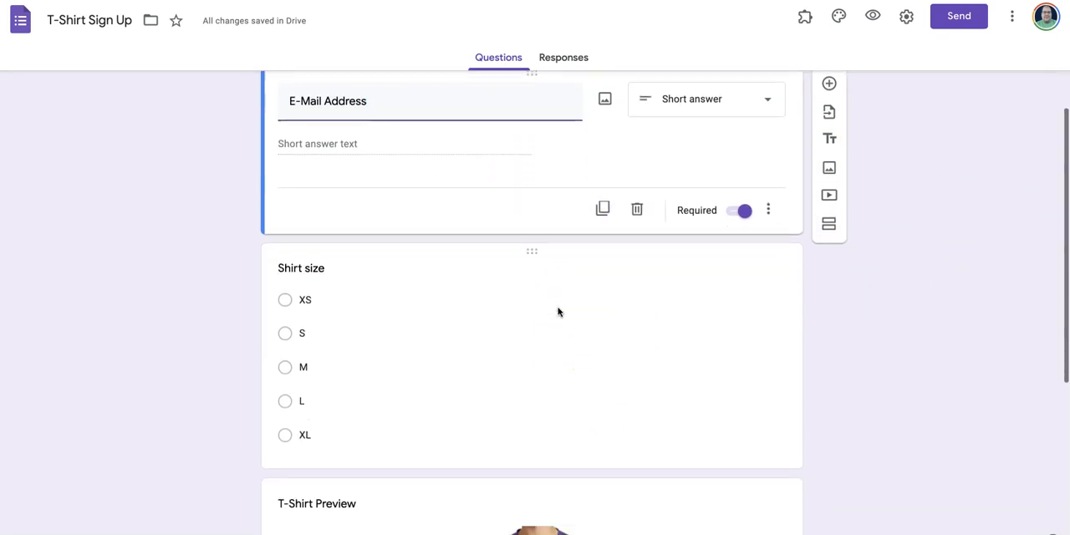
{"action": "left_click", "coordinate": [610, 355]}
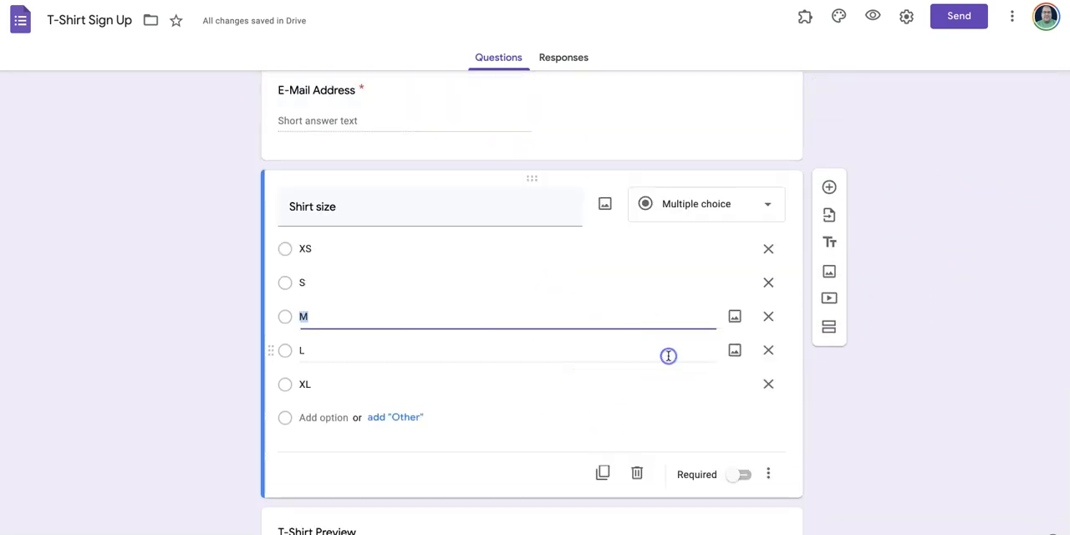
{"action": "left_click", "coordinate": [637, 473]}
{"action": "scroll", "coordinate": [674, 245], "scroll_direction": "down", "scroll_amount": 3}
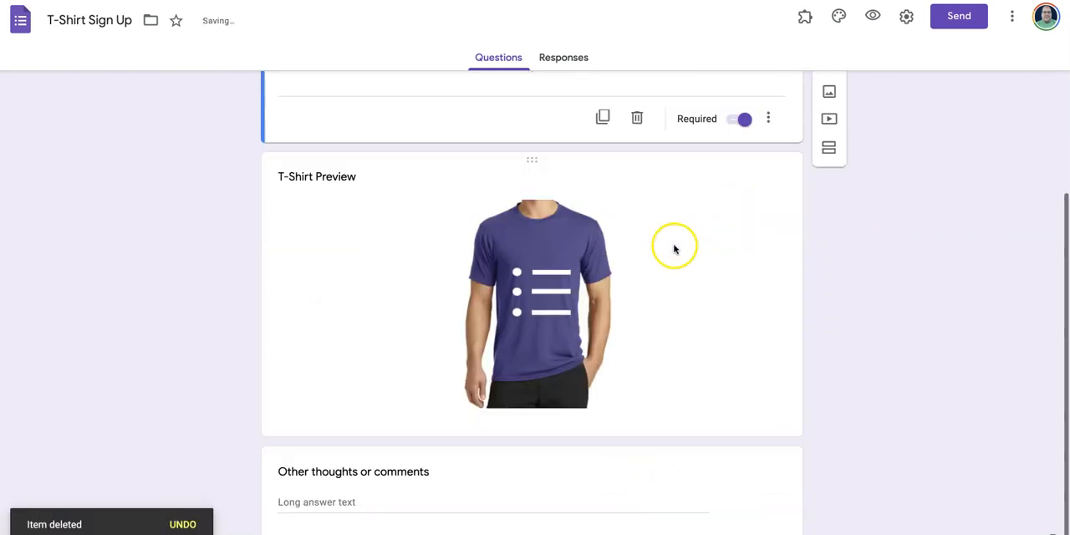
{"action": "left_click", "coordinate": [711, 307]}
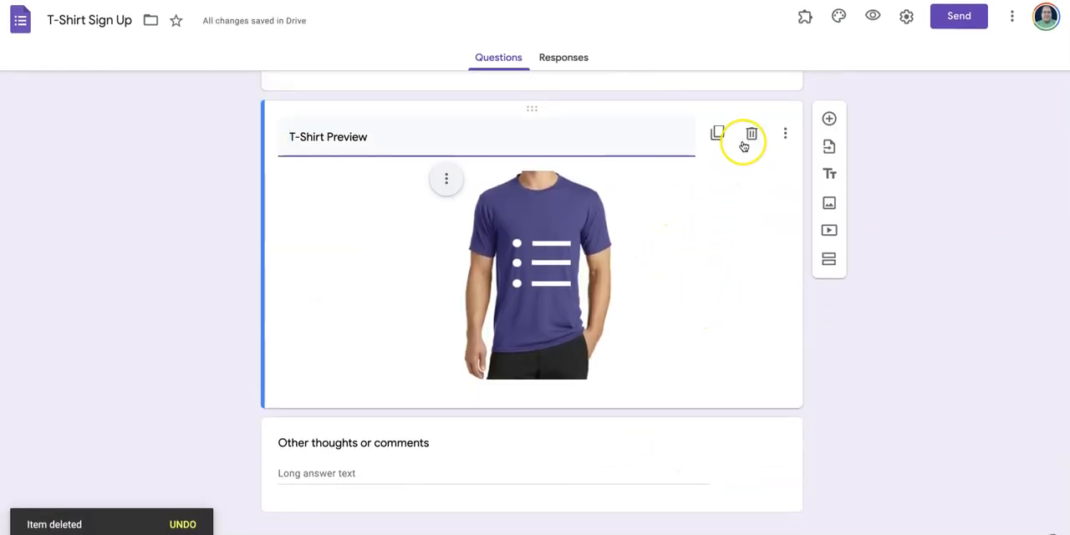
{"action": "left_click", "coordinate": [752, 134]}
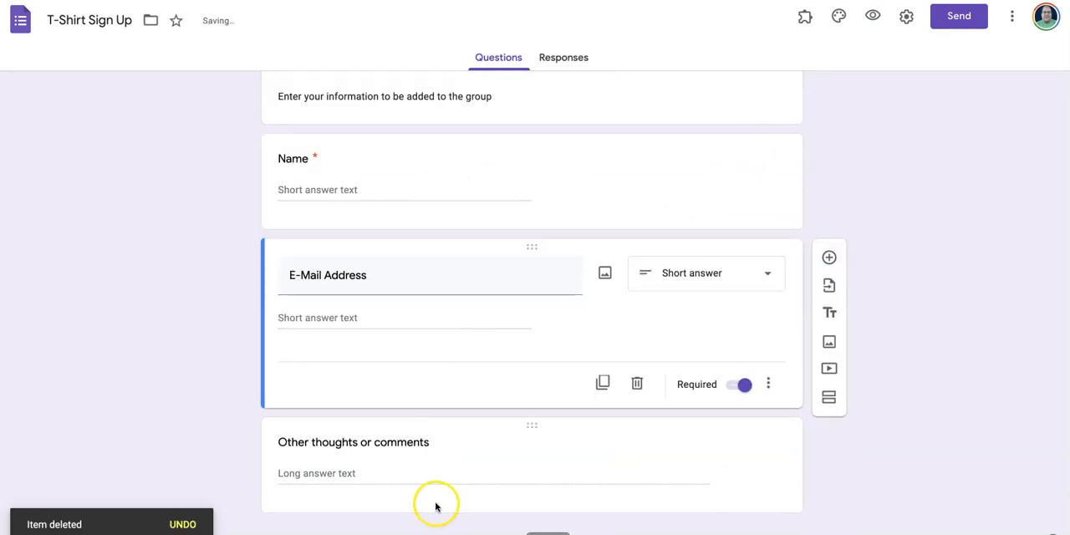
- Shorten the title of the last question to "Other comments" and try its Required setting
{"action": "left_click", "coordinate": [445, 470]}
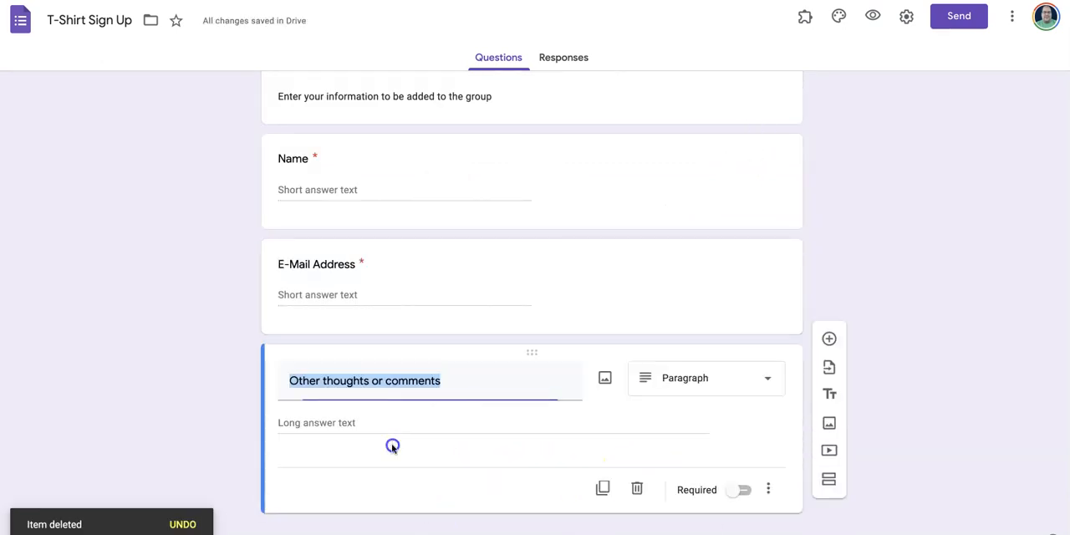
{"action": "left_click", "coordinate": [387, 381]}
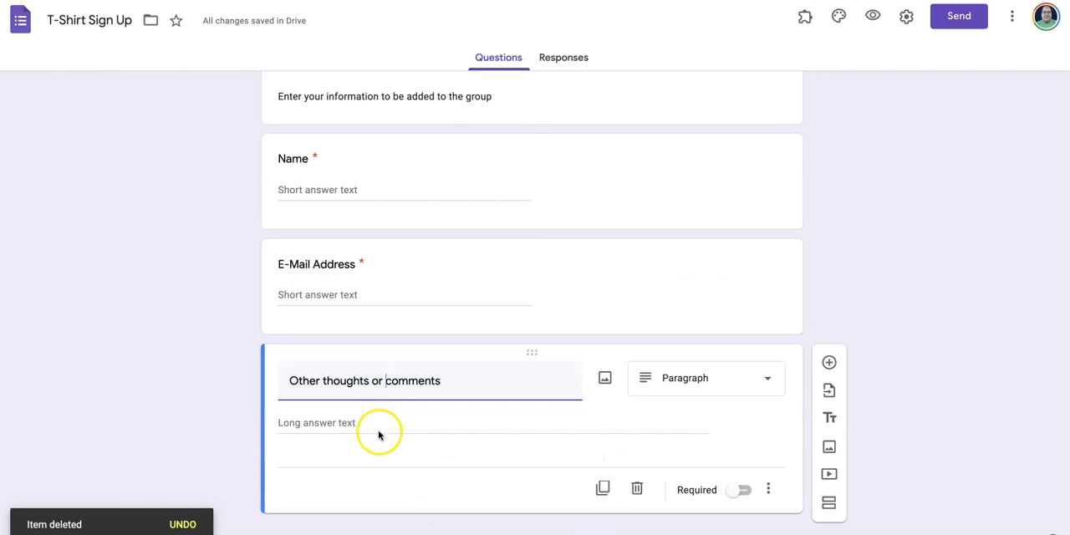
{"action": "key", "text": "BackSpace"}
{"action": "key", "text": "BackSpace"}
{"action": "key", "text": "BackSpace"}
{"action": "key", "text": "BackSpace"}
{"action": "key", "text": "BackSpace"}
{"action": "key", "text": "BackSpace"}
{"action": "key", "text": "BackSpace"}
{"action": "key", "text": "BackSpace"}
{"action": "key", "text": "BackSpace"}
{"action": "key", "text": "BackSpace"}
{"action": "key", "text": "BackSpace"}
{"action": "key", "text": "BackSpace"}
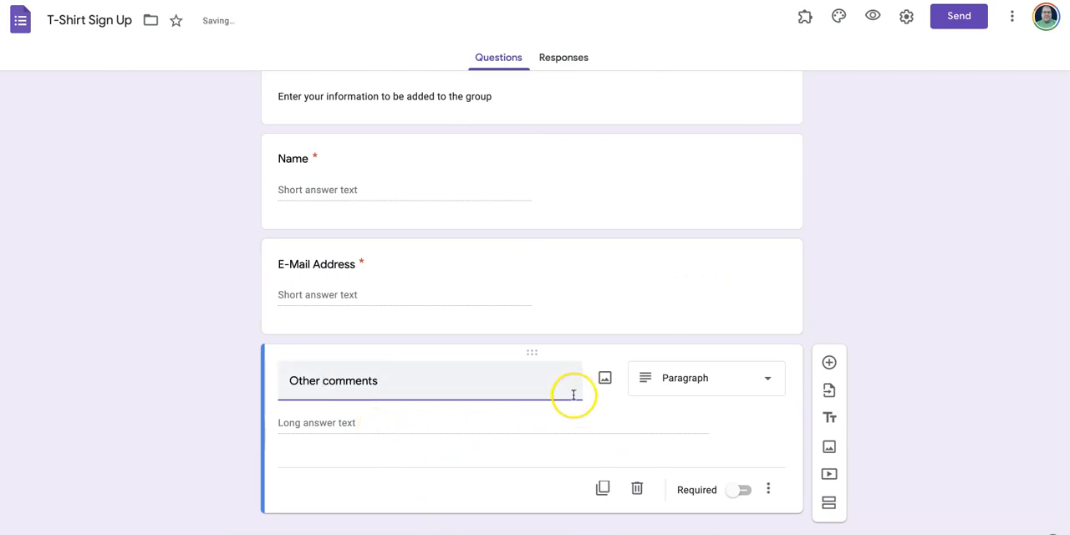
{"action": "left_click", "coordinate": [369, 426]}
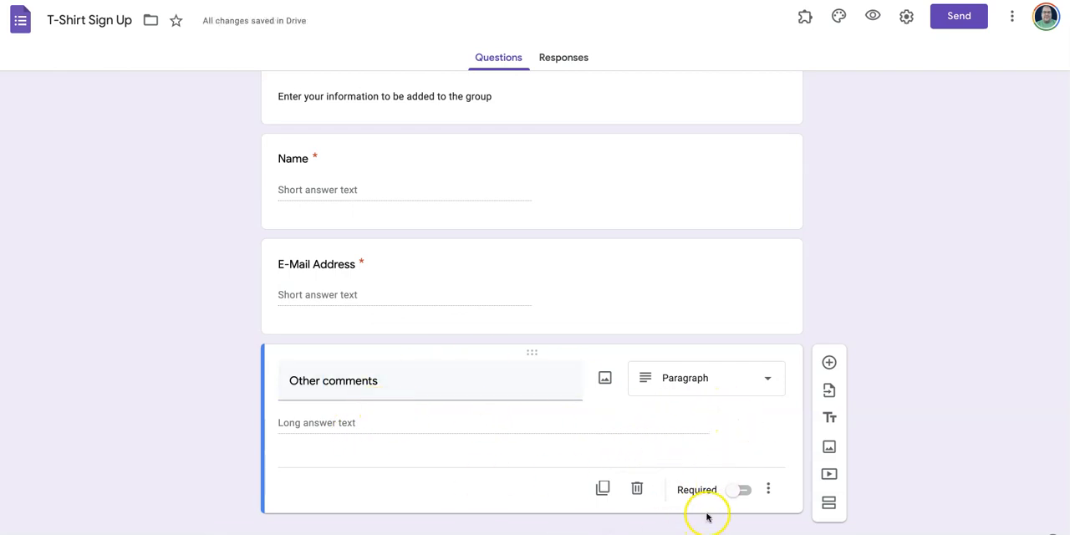
{"action": "left_click", "coordinate": [742, 491]}
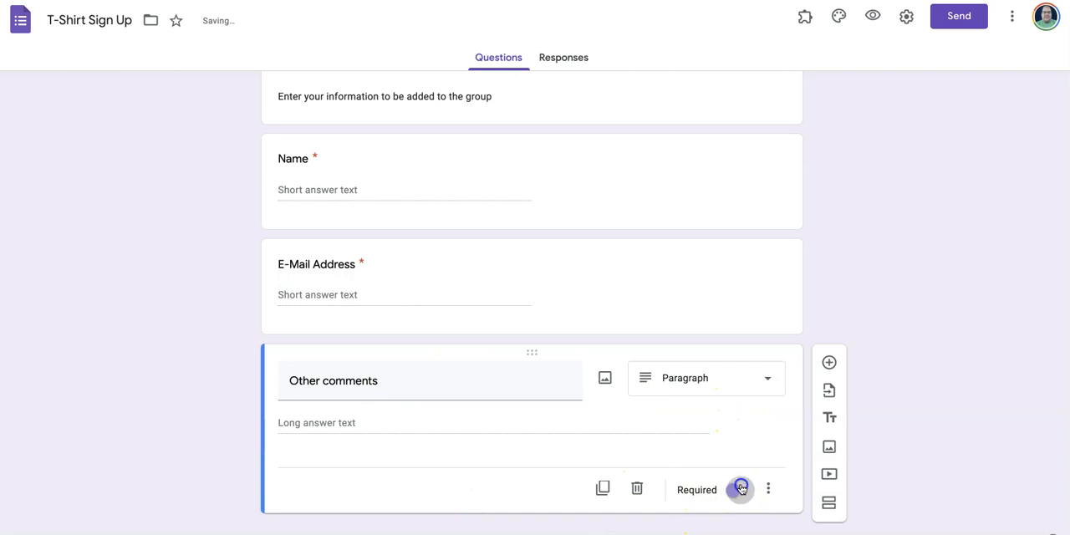
- Review the edited form, its responses page and the list of available add-ons
{"action": "scroll", "coordinate": [609, 398], "scroll_direction": "up", "scroll_amount": 2}
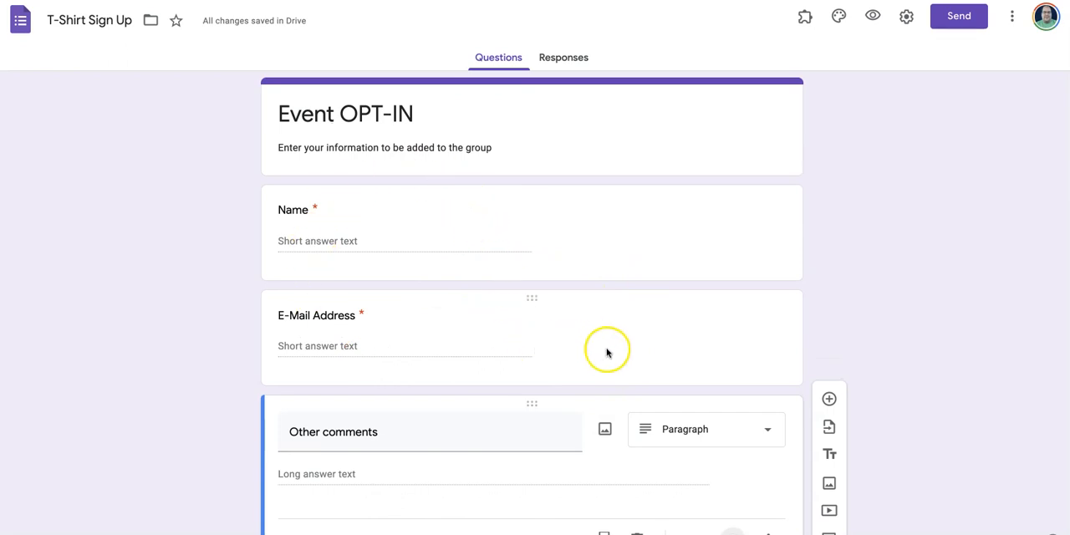
{"action": "scroll", "coordinate": [607, 354], "scroll_direction": "down", "scroll_amount": 2}
{"action": "scroll", "coordinate": [731, 313], "scroll_direction": "up", "scroll_amount": 2}
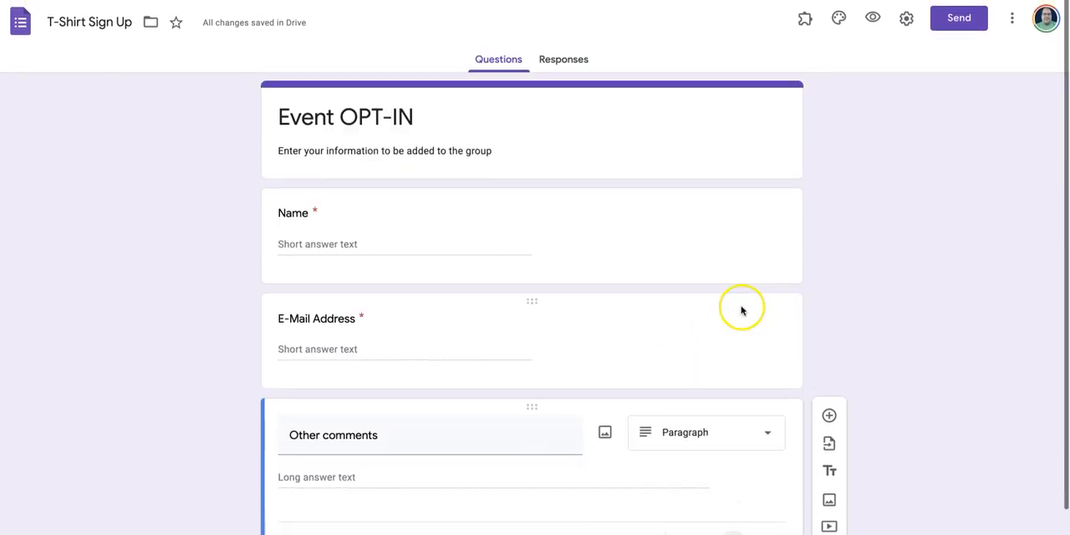
{"action": "left_click", "coordinate": [569, 56]}
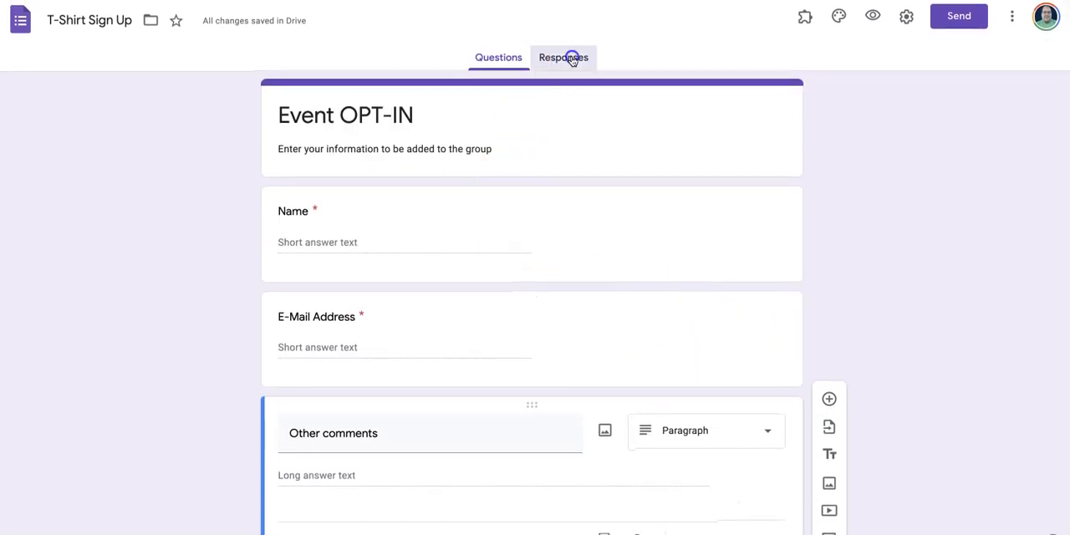
{"action": "left_click", "coordinate": [498, 60]}
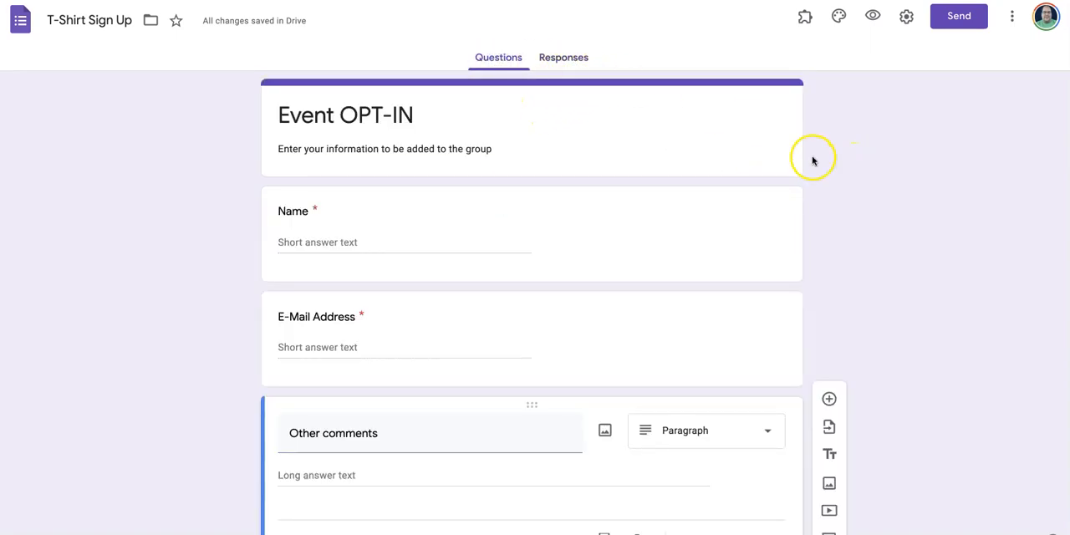
{"action": "left_click", "coordinate": [802, 20]}
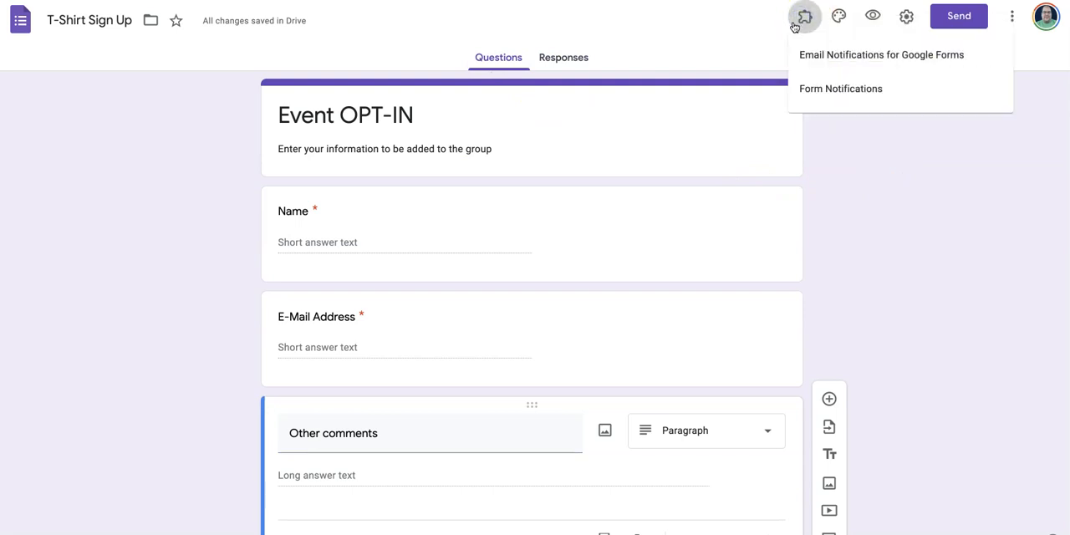
{"action": "left_click", "coordinate": [875, 56]}
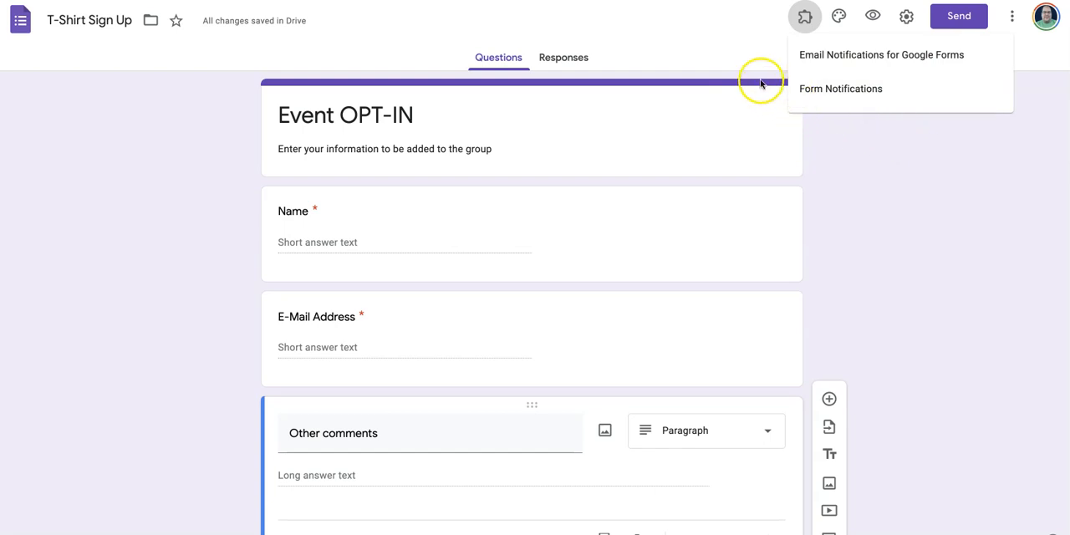
- Try the blue and green theme colors on the form and set the theme back to purple
{"action": "left_click", "coordinate": [840, 17]}
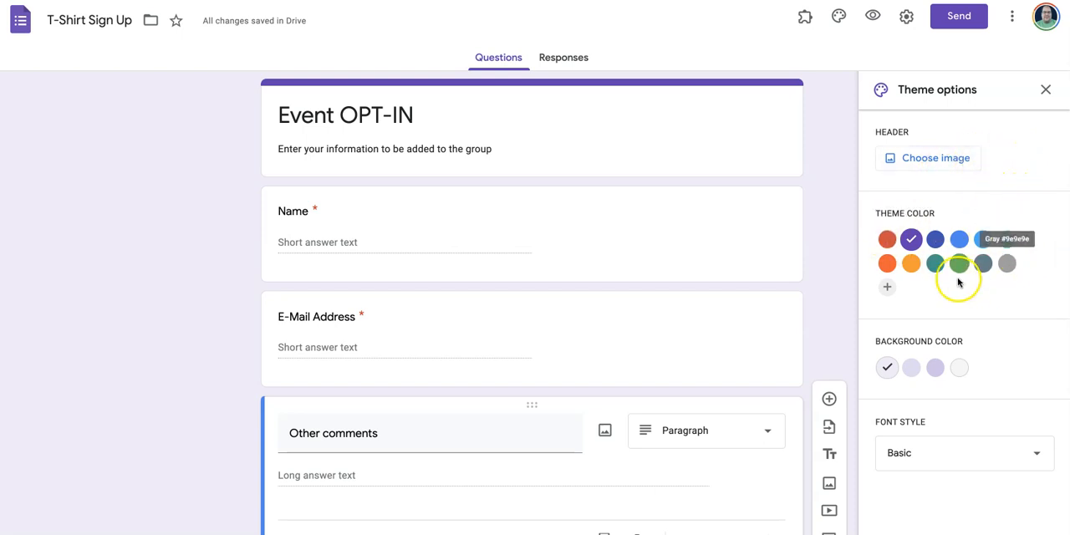
{"action": "left_click", "coordinate": [958, 241]}
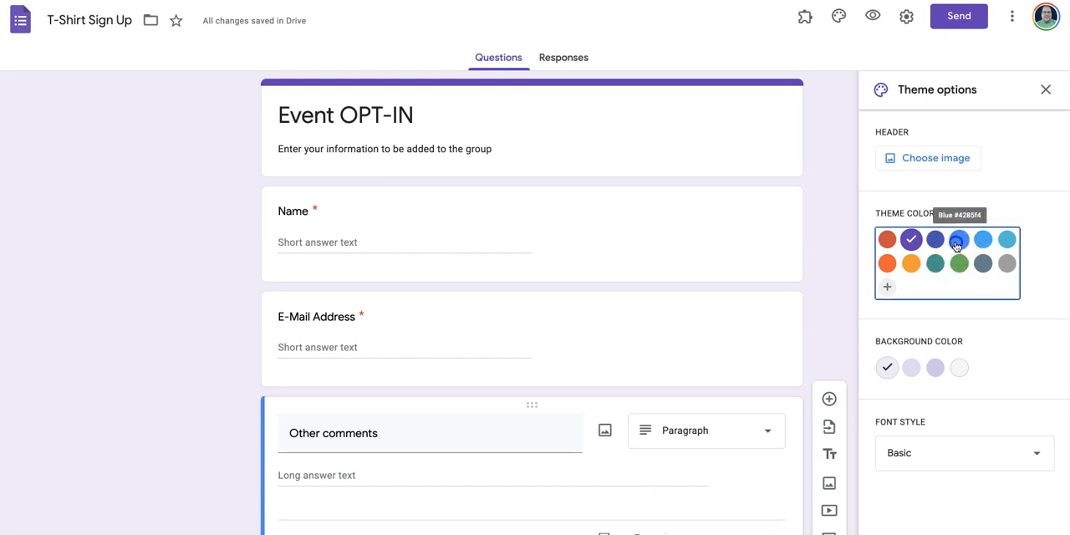
{"action": "left_click", "coordinate": [959, 263]}
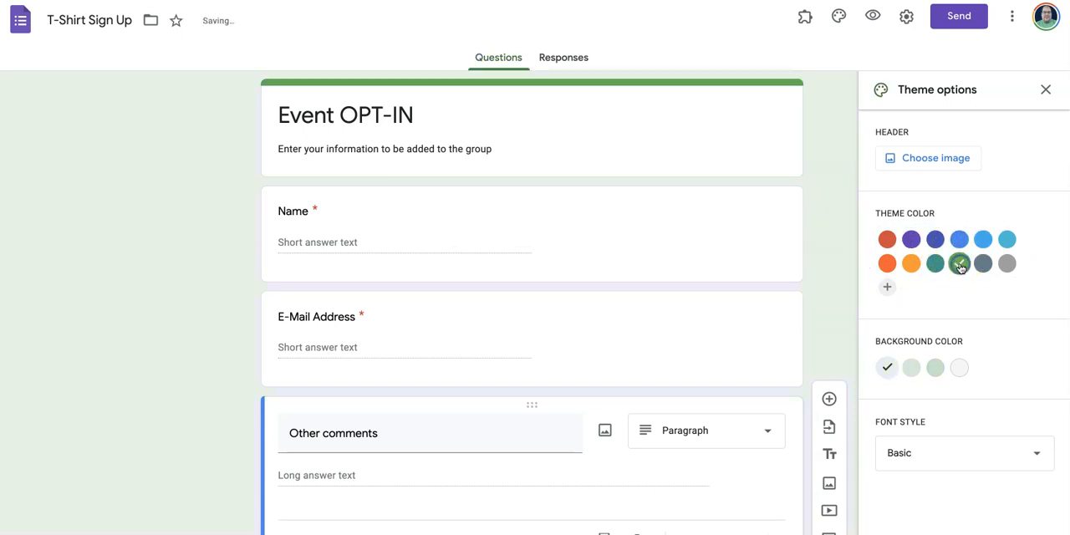
{"action": "left_click", "coordinate": [911, 241]}
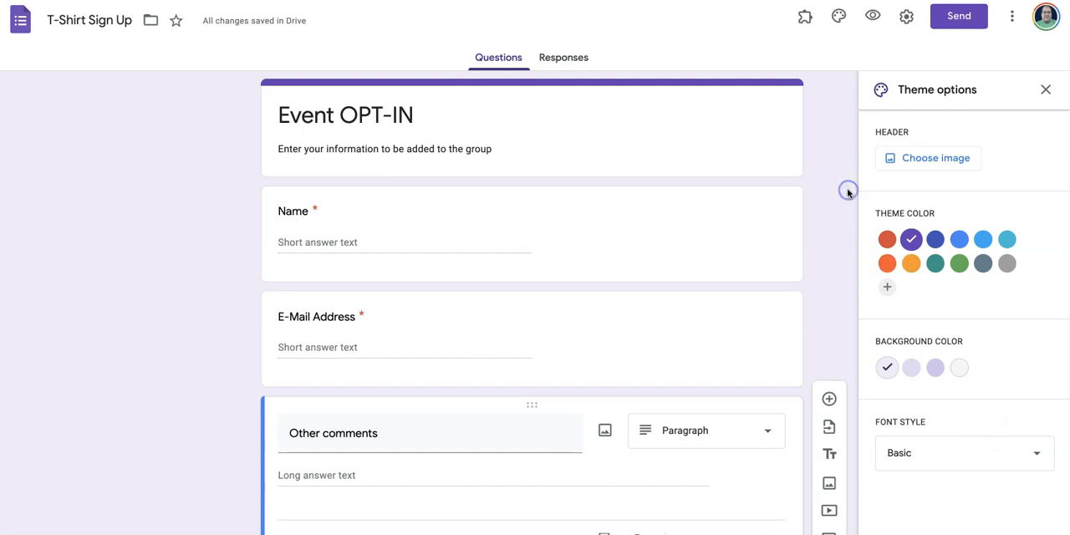
{"action": "left_click", "coordinate": [1044, 90]}
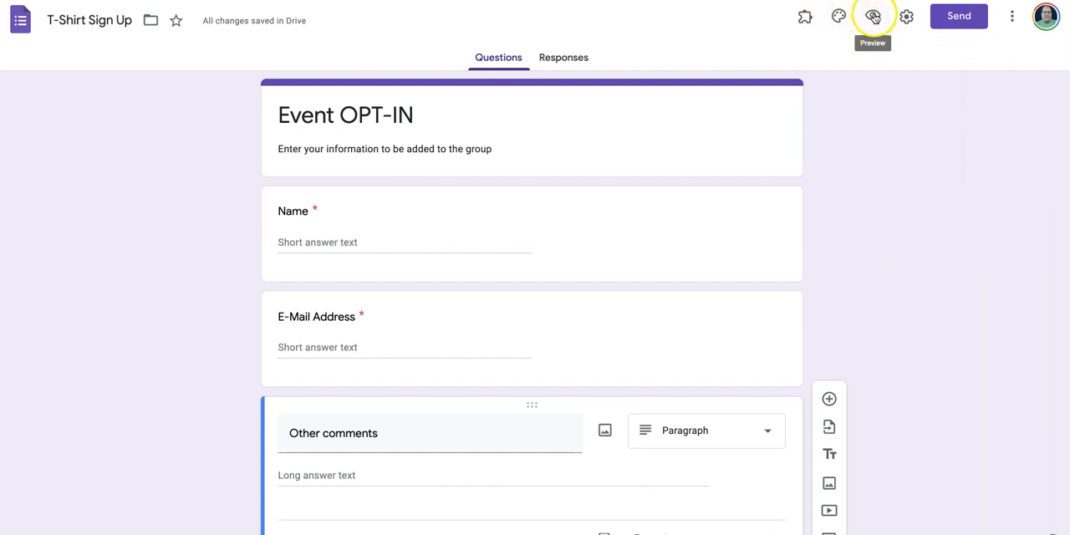
- Preview the form as respondents see it and return to the editor
{"action": "left_click", "coordinate": [872, 19]}
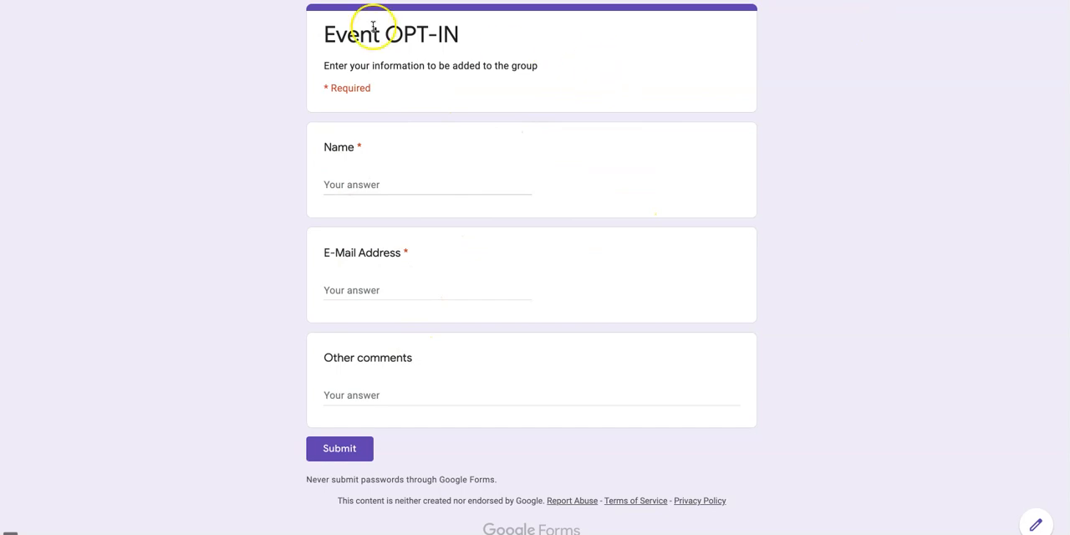
{"action": "key", "text": "super+w"}
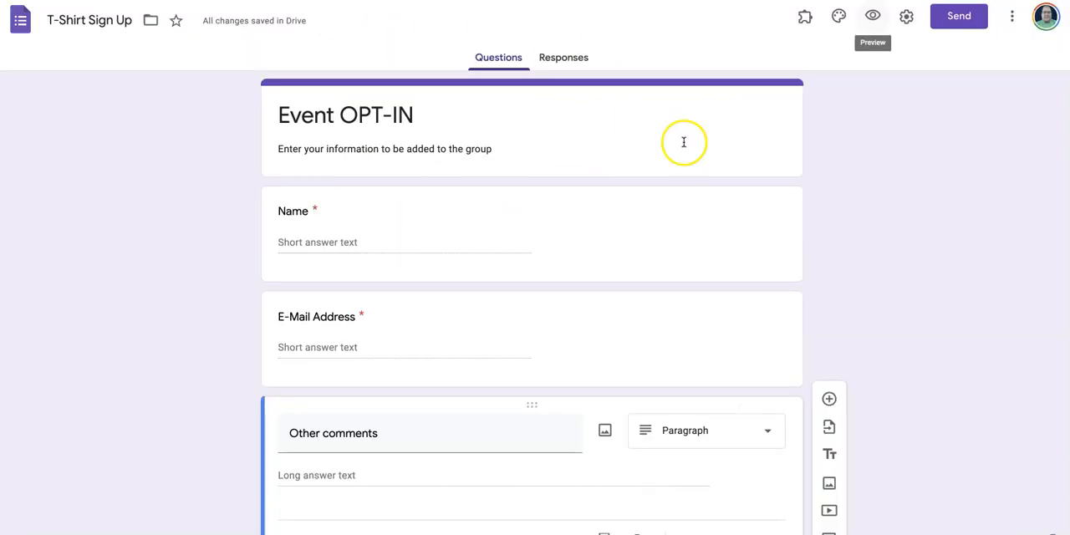
- Turn on collecting email addresses, turn off the link to submit another response, and save the form settings
{"action": "left_click", "coordinate": [907, 22]}
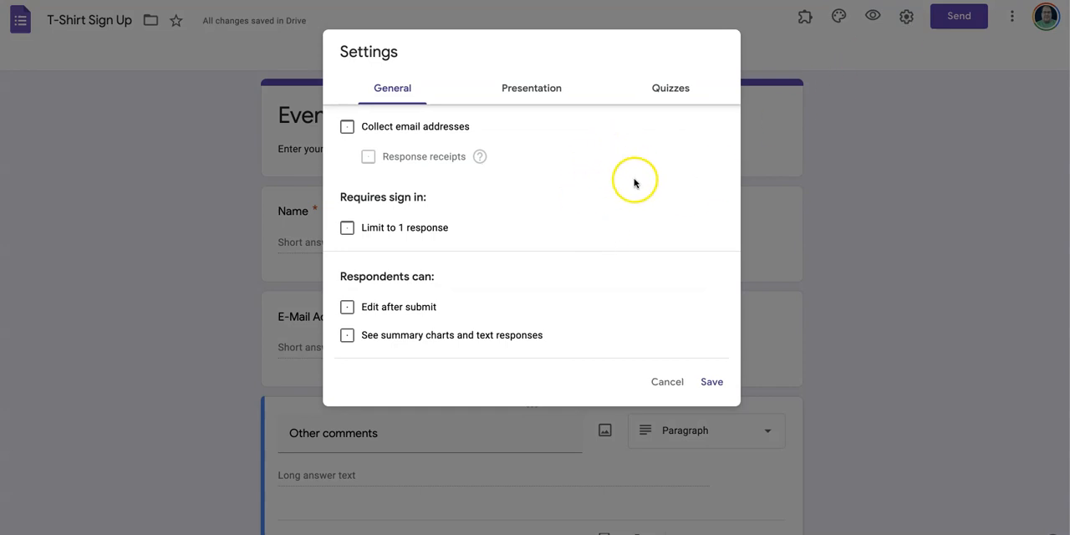
{"action": "left_click", "coordinate": [413, 130]}
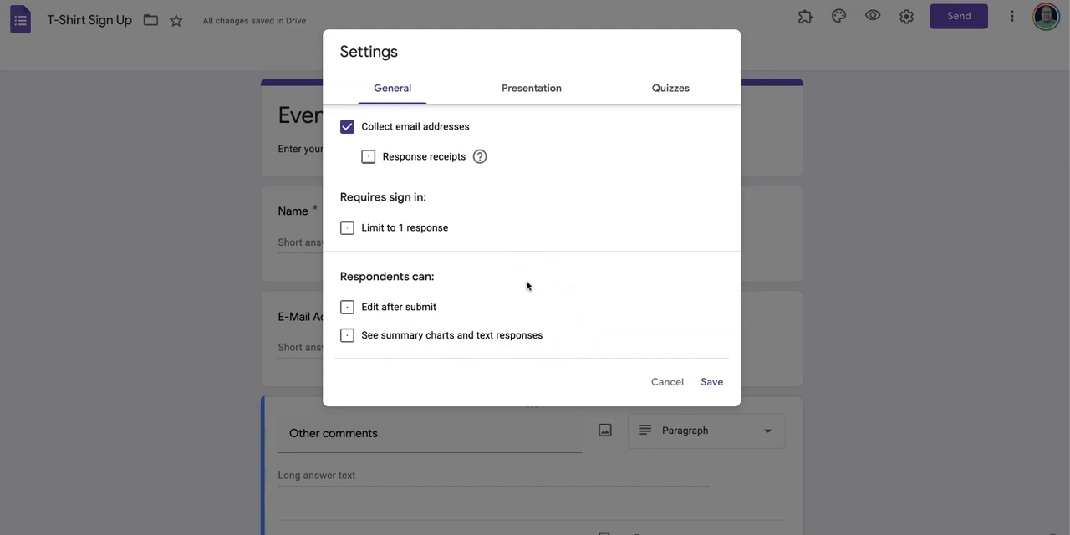
{"action": "left_click", "coordinate": [533, 92]}
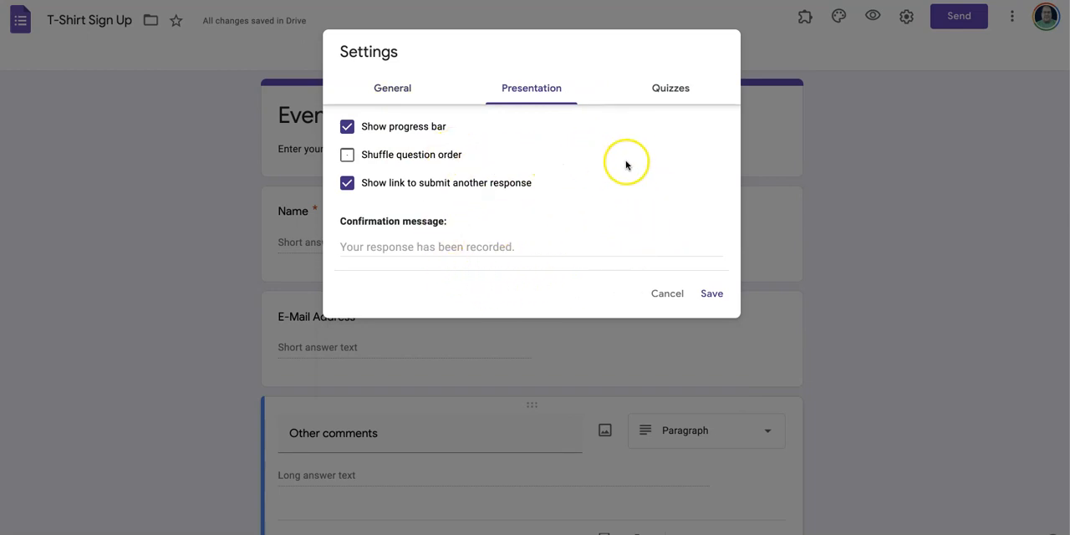
{"action": "left_click", "coordinate": [434, 186]}
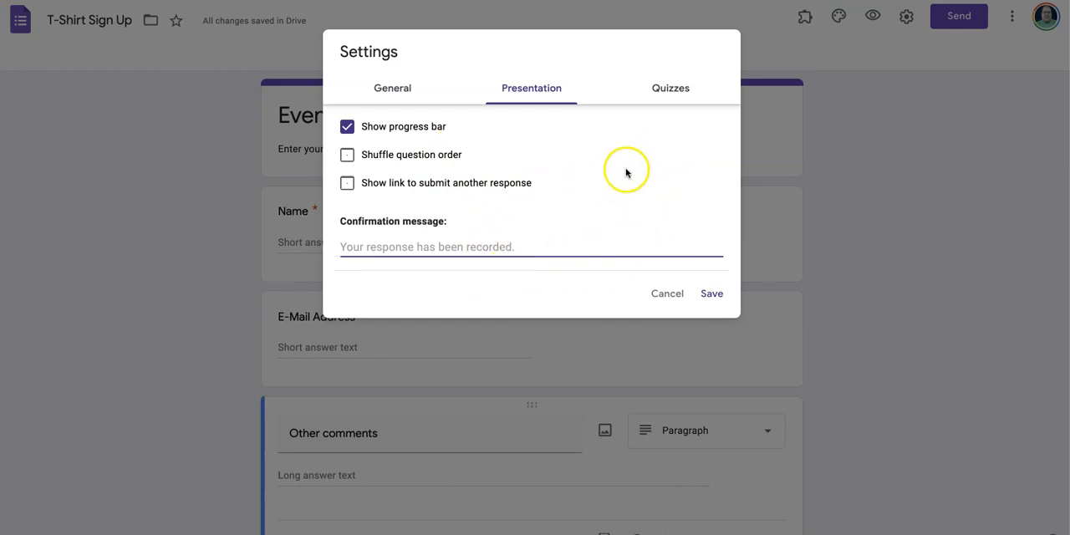
{"action": "left_click", "coordinate": [674, 89]}
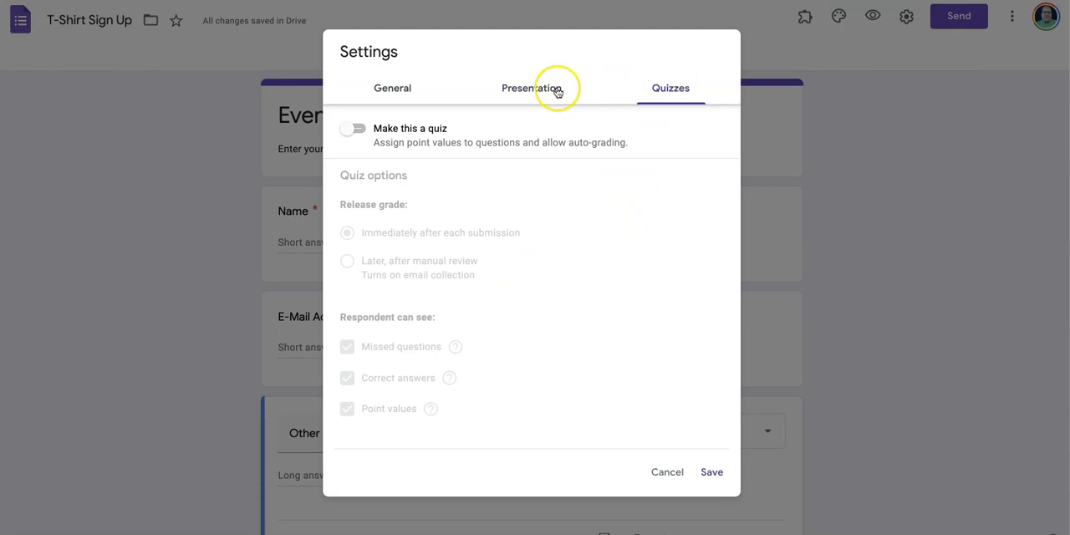
{"action": "left_click", "coordinate": [555, 90]}
{"action": "left_click", "coordinate": [370, 87]}
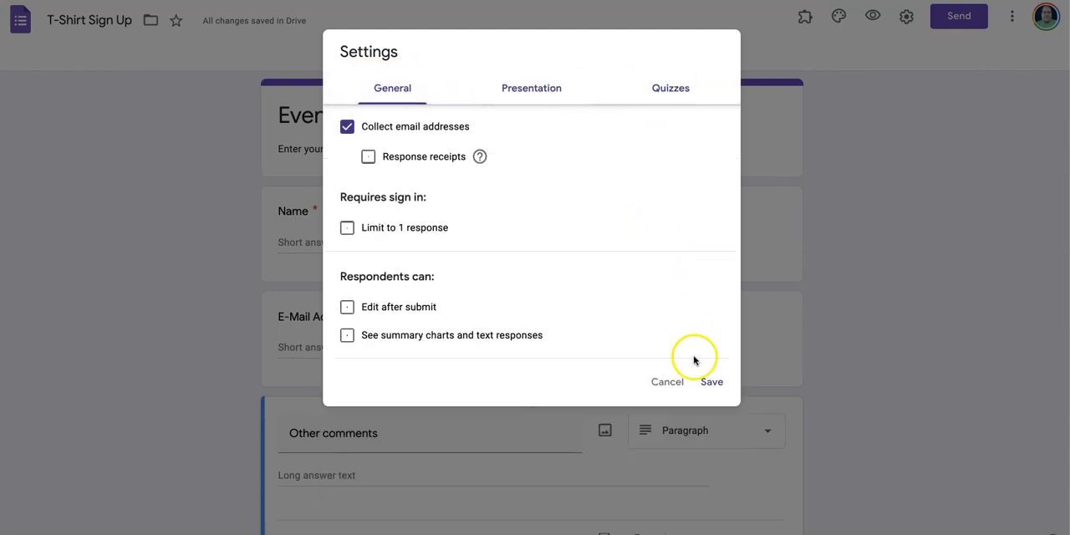
{"action": "left_click", "coordinate": [710, 381]}
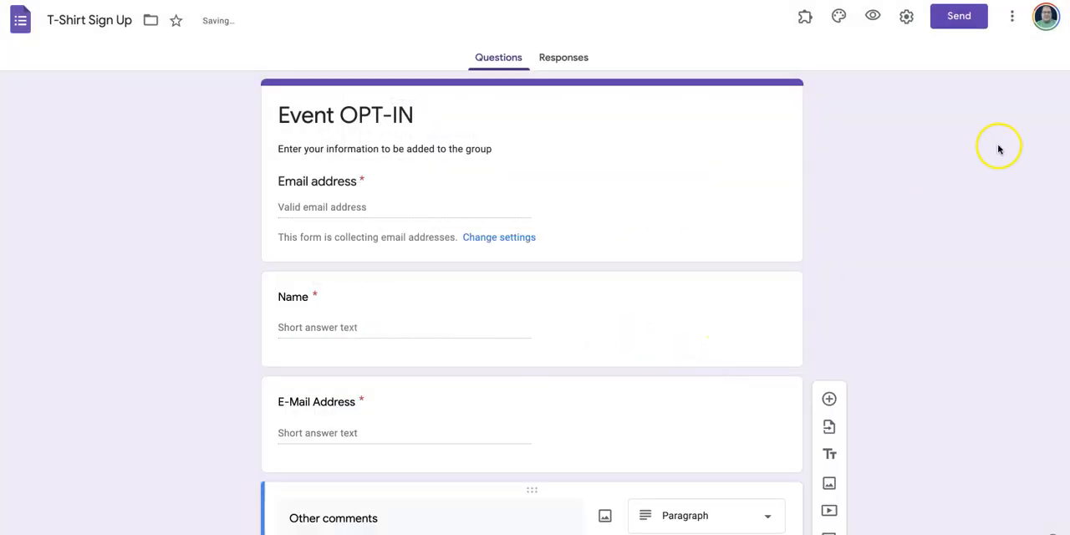
- Examine the additional actions available for the form, such as copying, printing and adding collaborators
{"action": "left_click", "coordinate": [1010, 18]}
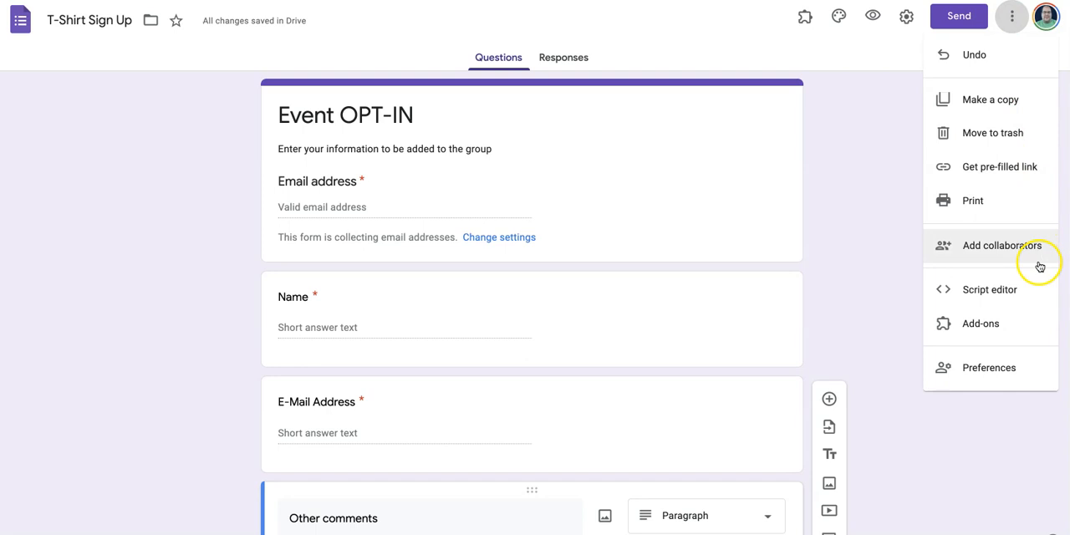
{"action": "left_click", "coordinate": [872, 62]}
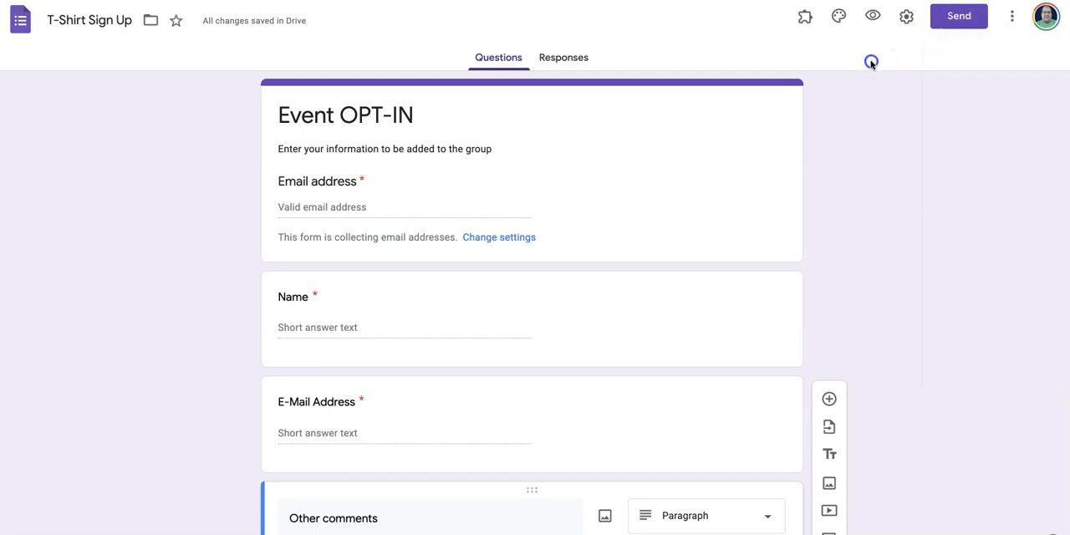
- Check the form's HTML embed option in the sending options and generate a shortened link for sharing the form
{"action": "left_click", "coordinate": [958, 19]}
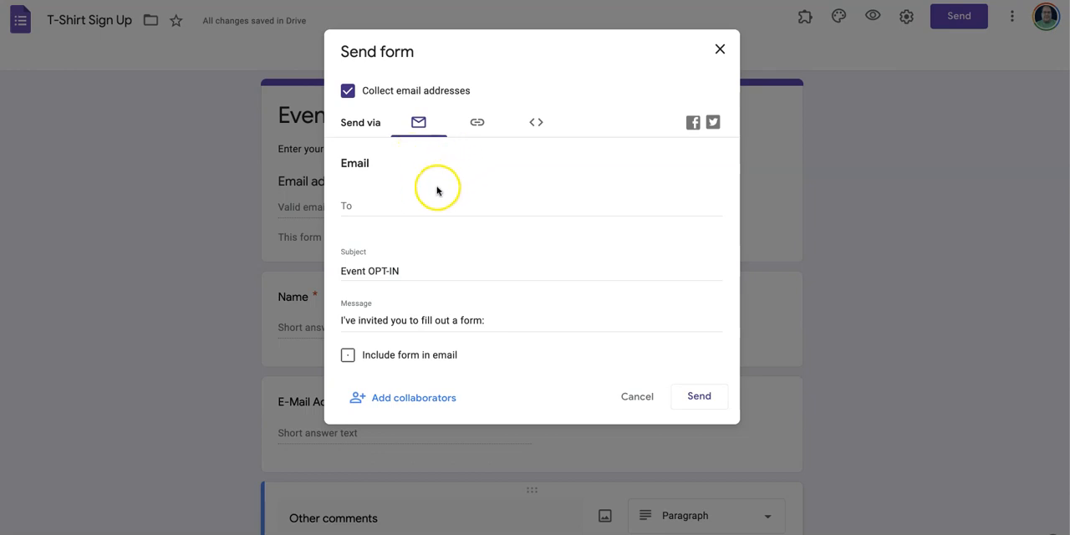
{"action": "left_click", "coordinate": [531, 124]}
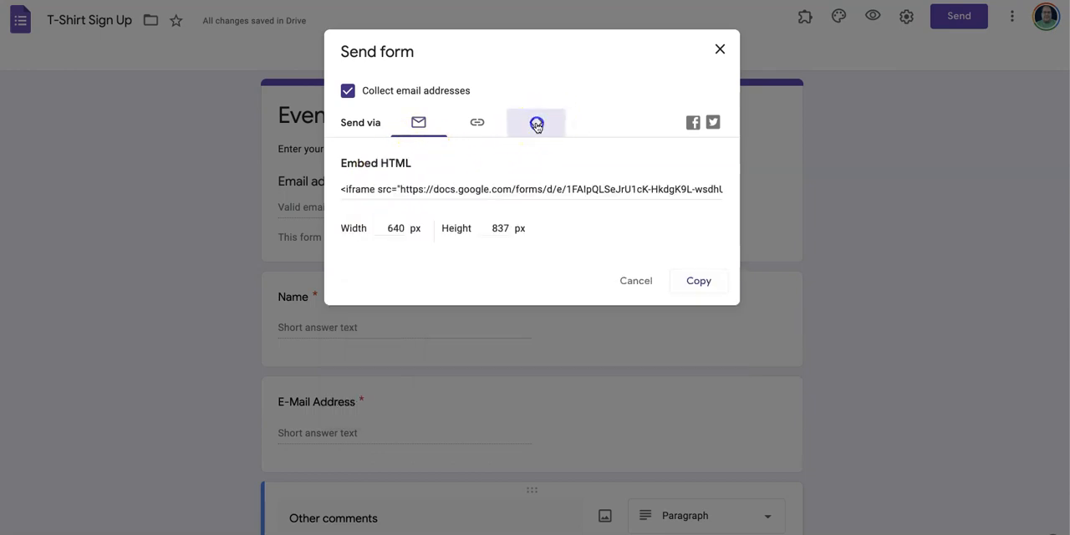
{"action": "left_click", "coordinate": [479, 123]}
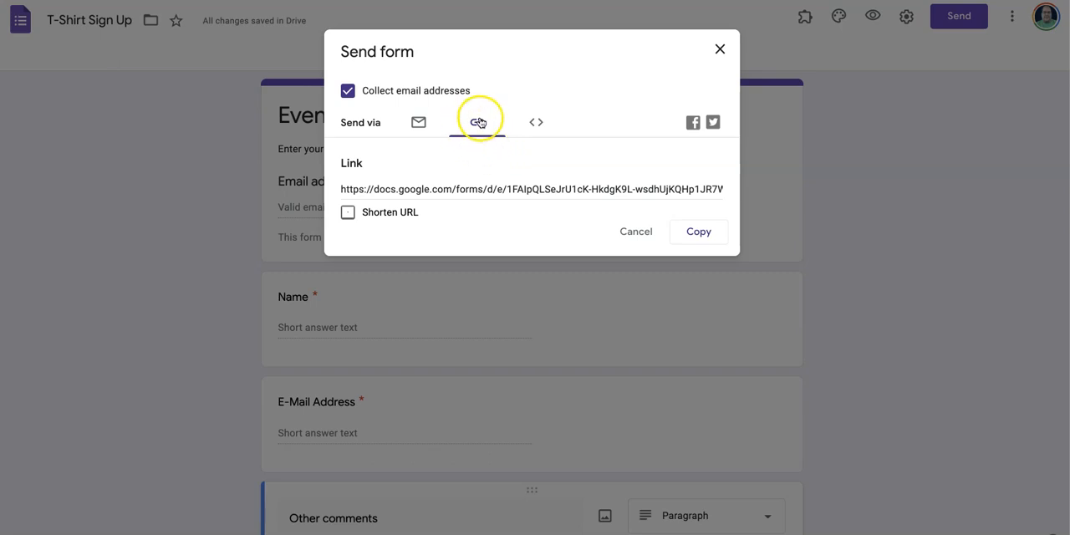
{"action": "left_click", "coordinate": [348, 212]}
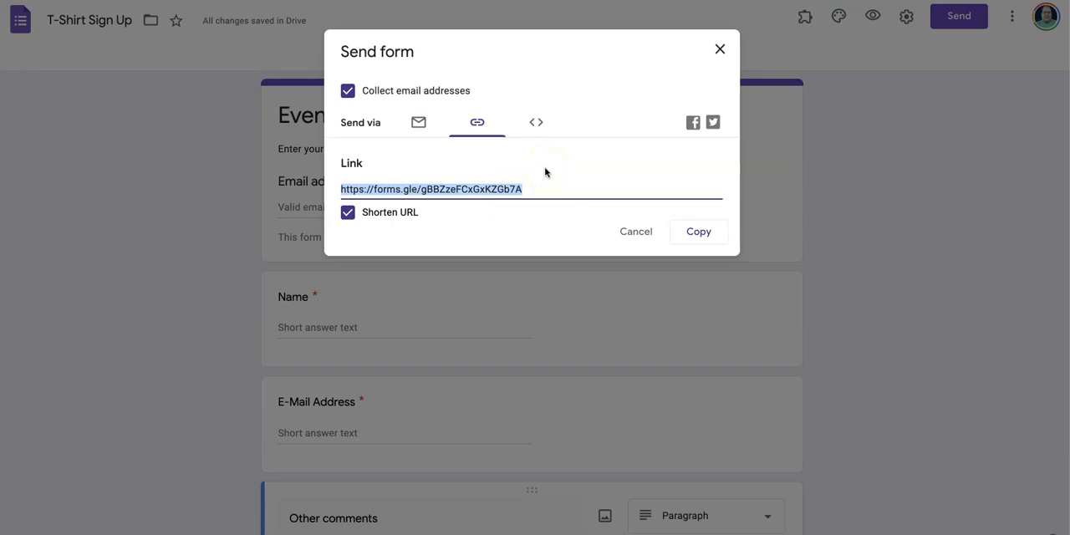
- Open the copied short link in a new browser tab, review the live form, and return to the editor, closing the sending options
{"action": "key", "text": "super+t"}
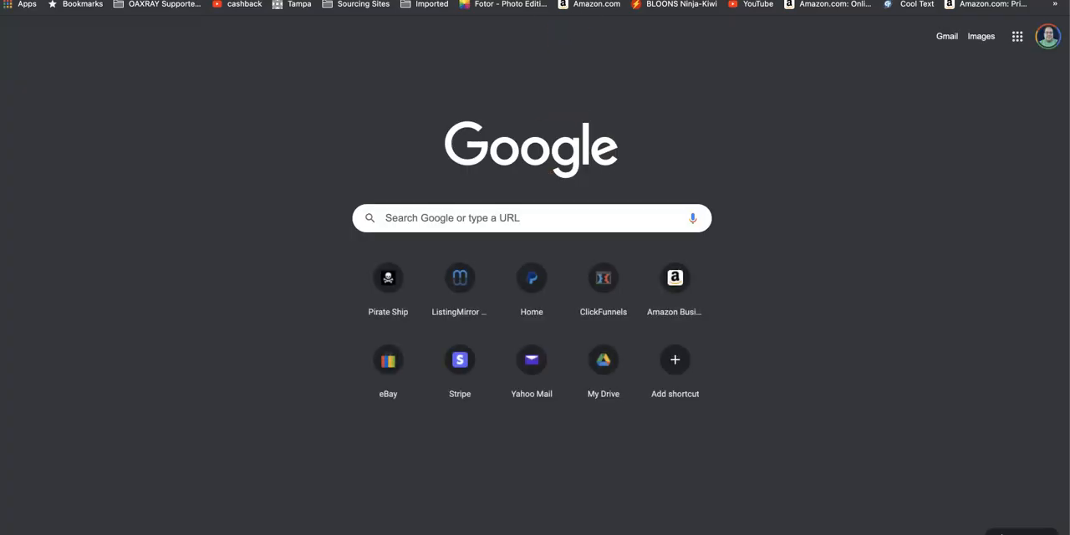
{"action": "left_click", "coordinate": [334, 1]}
{"action": "type", "text": "https://forms.gle/gBBZzeFCxGxKZGb7A"}
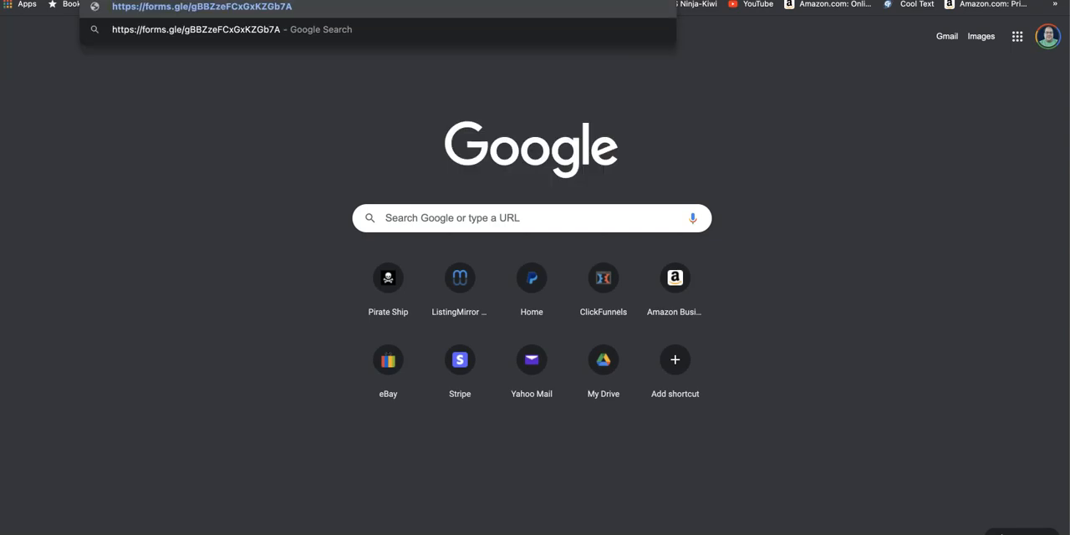
{"action": "key", "text": "Return"}
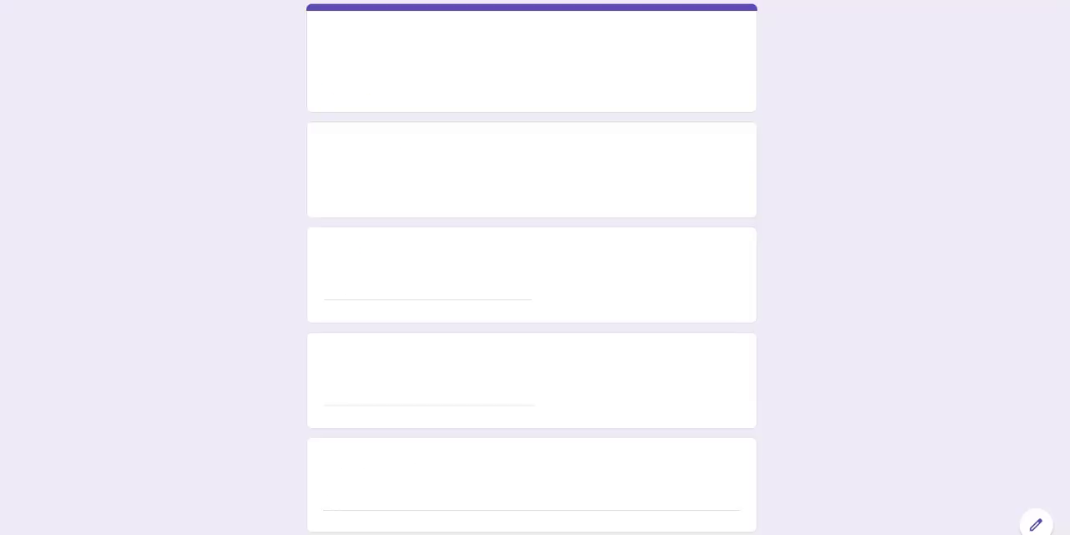
{"action": "scroll", "coordinate": [622, 293], "scroll_direction": "down", "scroll_amount": 3}
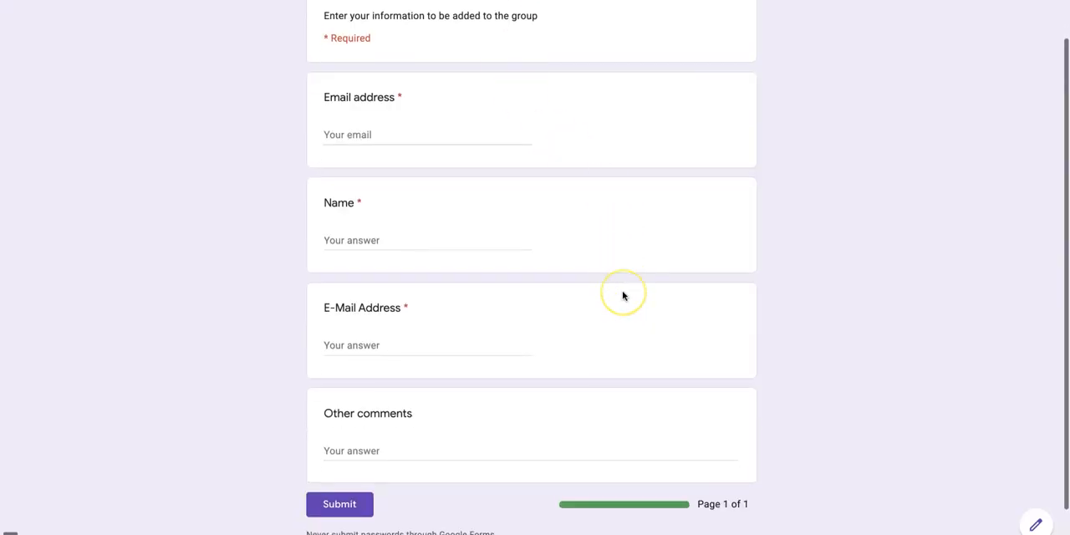
{"action": "scroll", "coordinate": [622, 295], "scroll_direction": "up", "scroll_amount": 3}
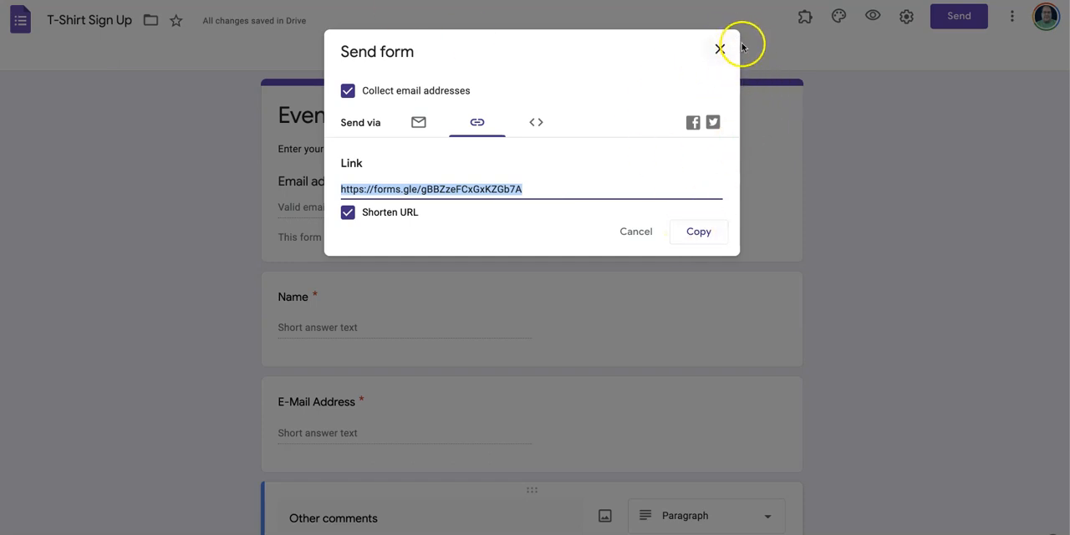
{"action": "left_click", "coordinate": [720, 48]}
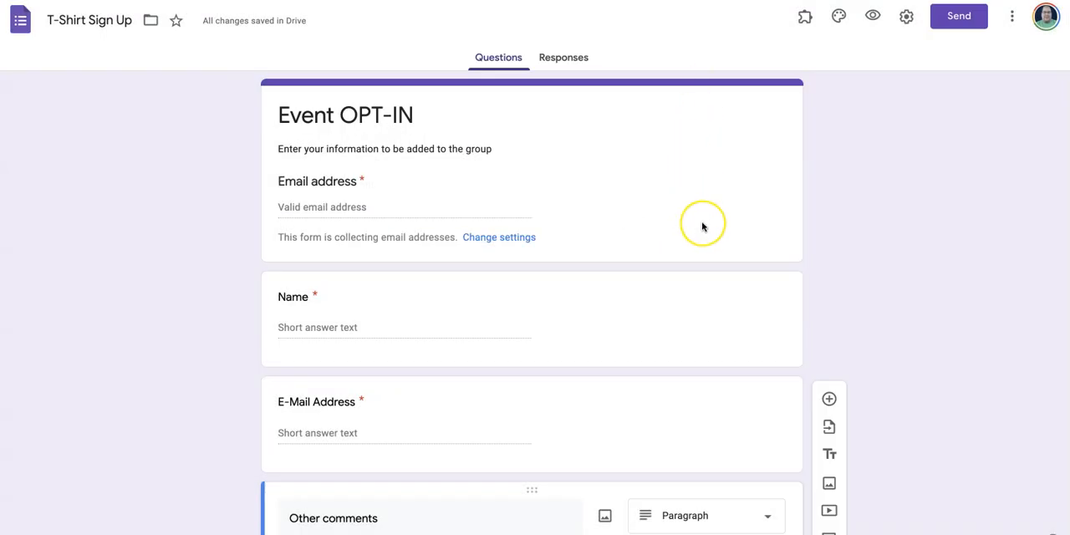